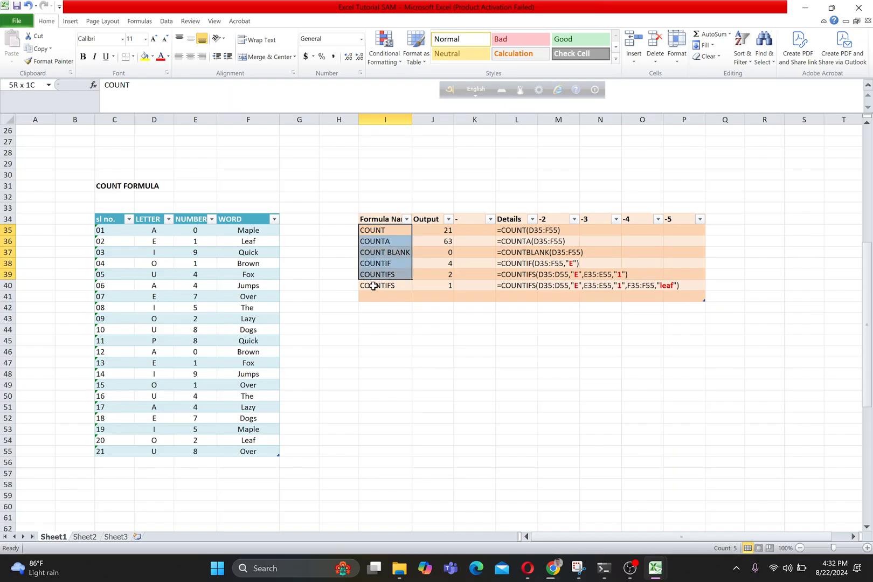
# Review the listed formula names from COUNT to COUNTIFS in I35:I39.
pyautogui.click(373, 336)
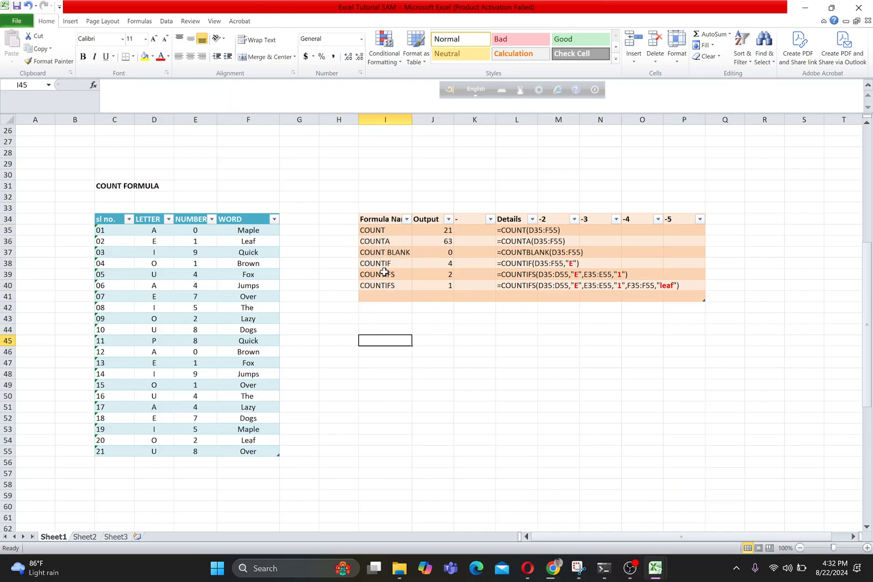
pyautogui.click(394, 232)
pyautogui.click(389, 242)
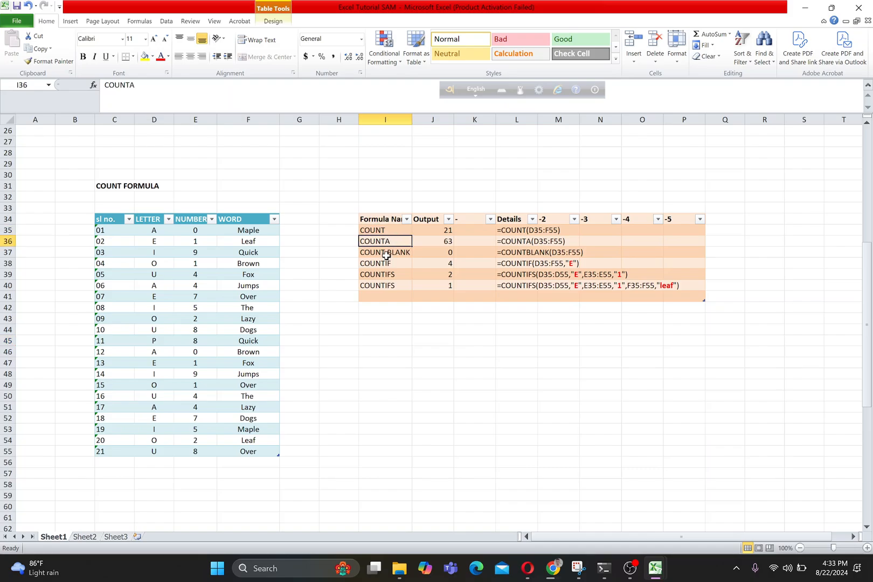
pyautogui.click(386, 254)
pyautogui.click(386, 264)
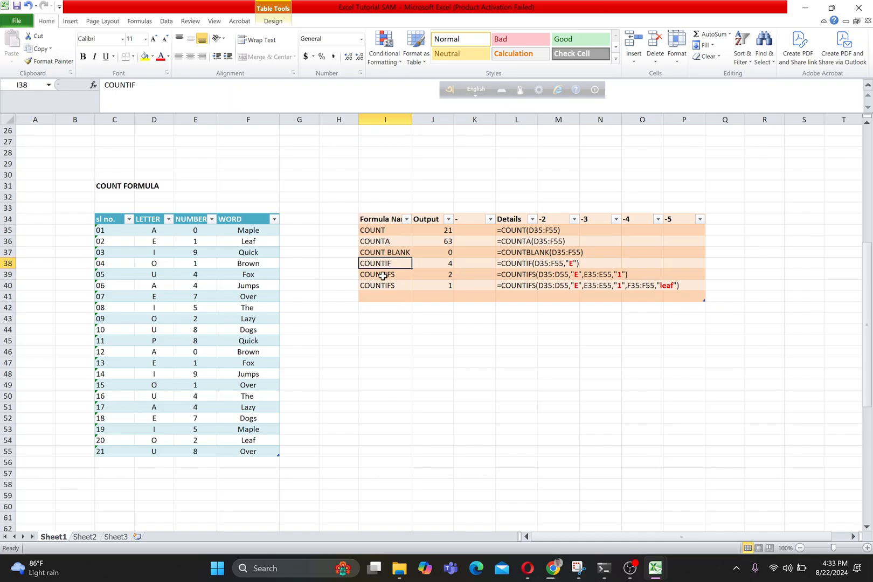
pyautogui.click(382, 276)
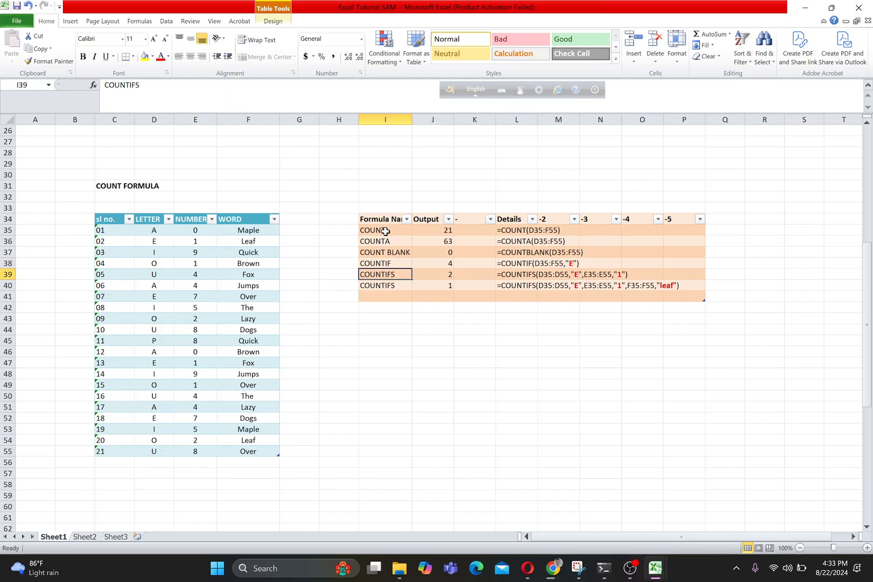
pyautogui.moveTo(384, 230); pyautogui.dragTo(376, 271)
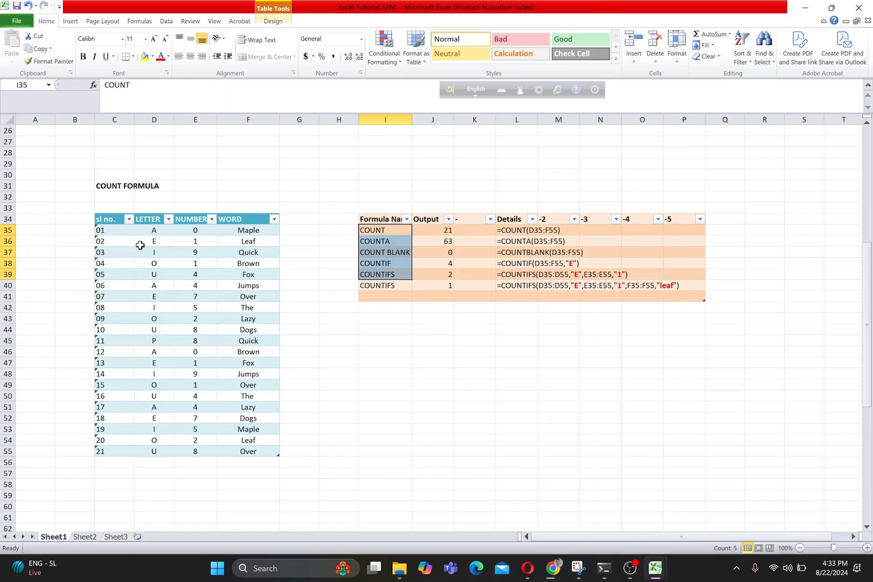
# Examine the source table's range C34:F55 and its sl no., LETTER, NUMBER and WORD columns.
pyautogui.moveTo(114, 221); pyautogui.dragTo(256, 448)
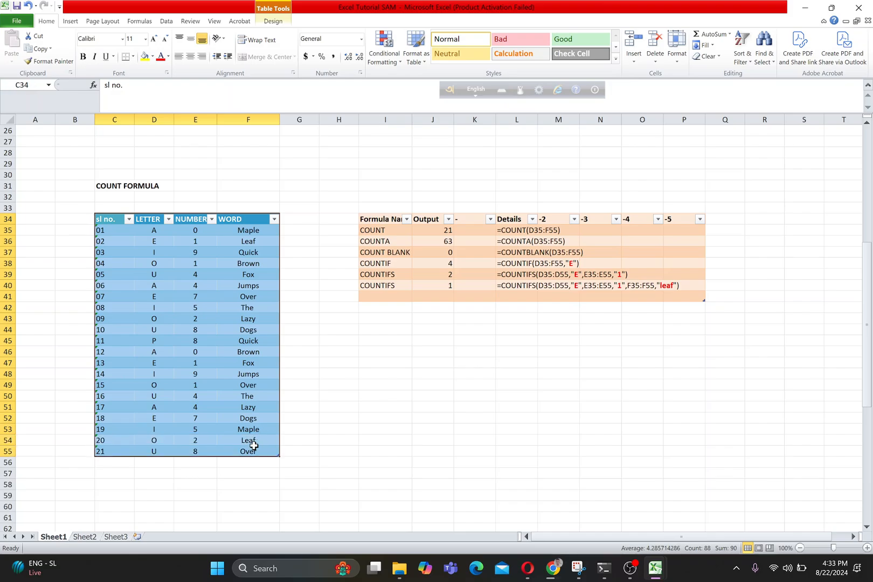
pyautogui.click(98, 217)
pyautogui.click(141, 218)
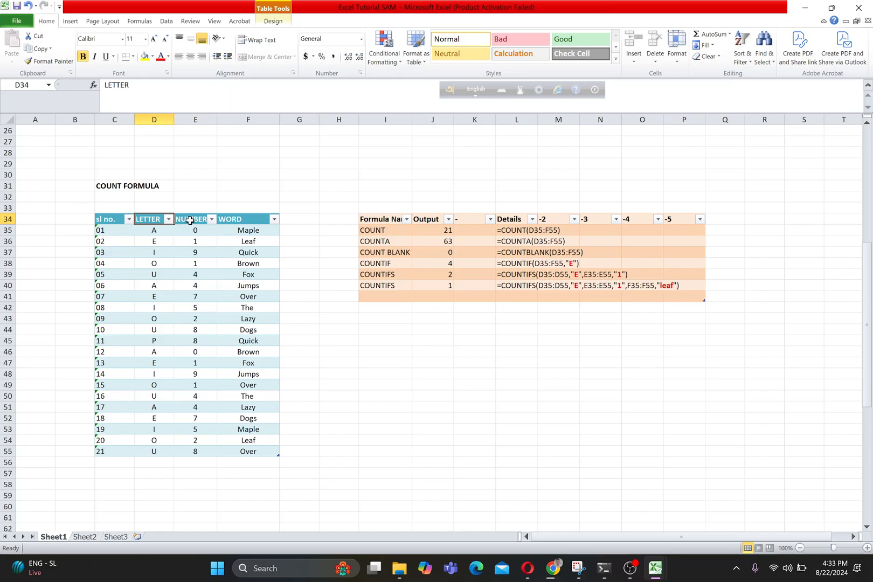
pyautogui.press('Right')
pyautogui.click(201, 233)
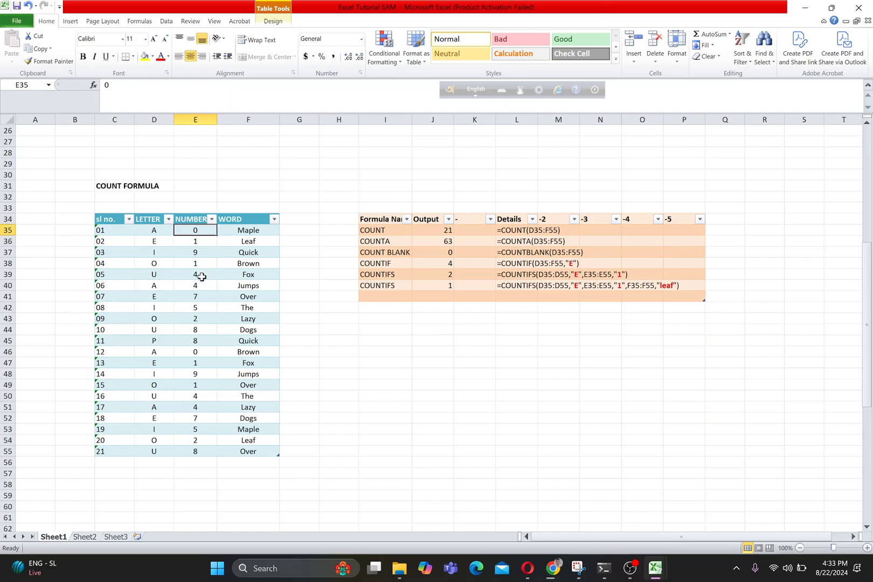
pyautogui.click(249, 224)
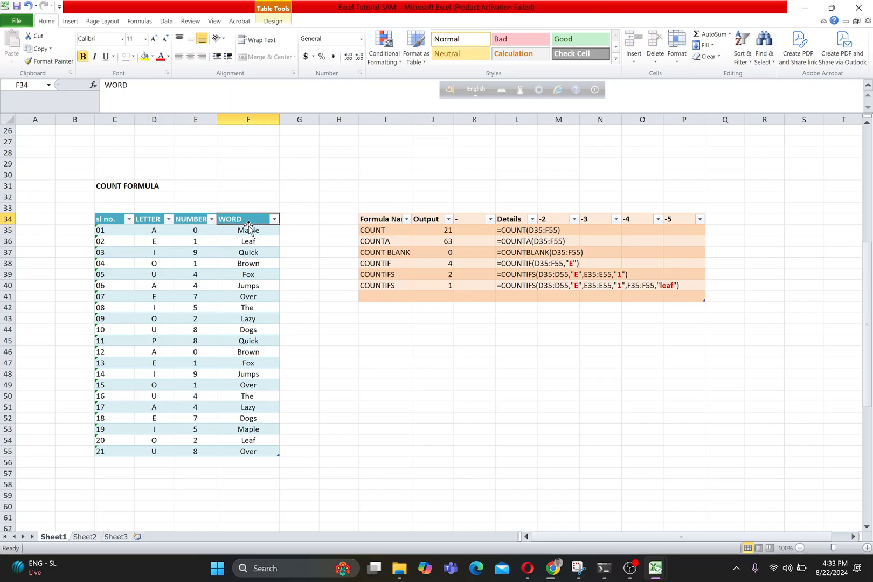
pyautogui.moveTo(249, 231); pyautogui.dragTo(248, 462)
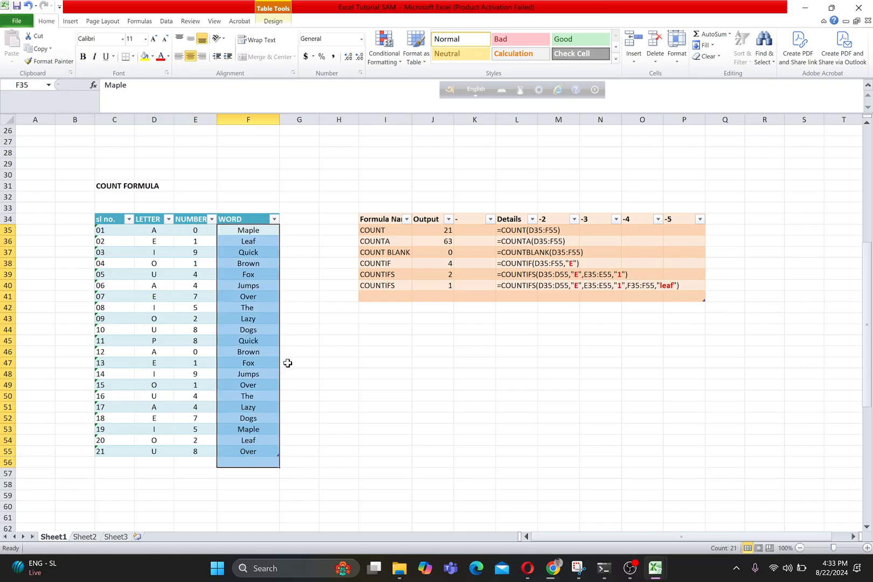
# Inspect the COUNT formula in J35 and compare it with the NUMBER values in E35:E55.
pyautogui.click(381, 228)
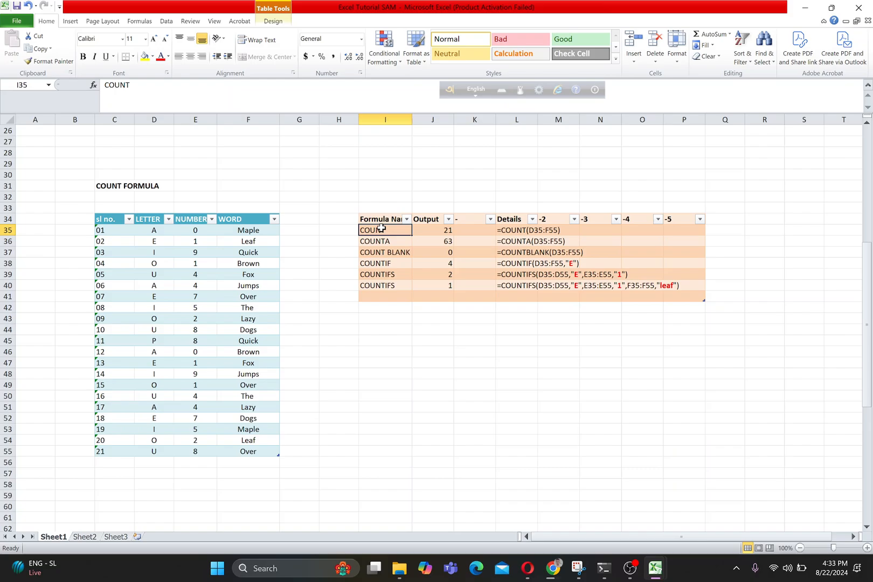
pyautogui.doubleClick(430, 231)
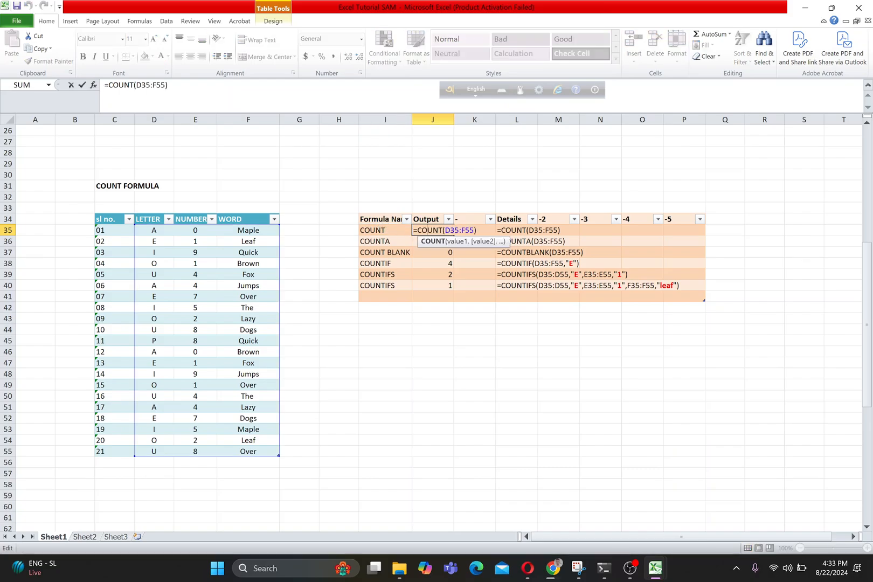
pyautogui.press('Escape')
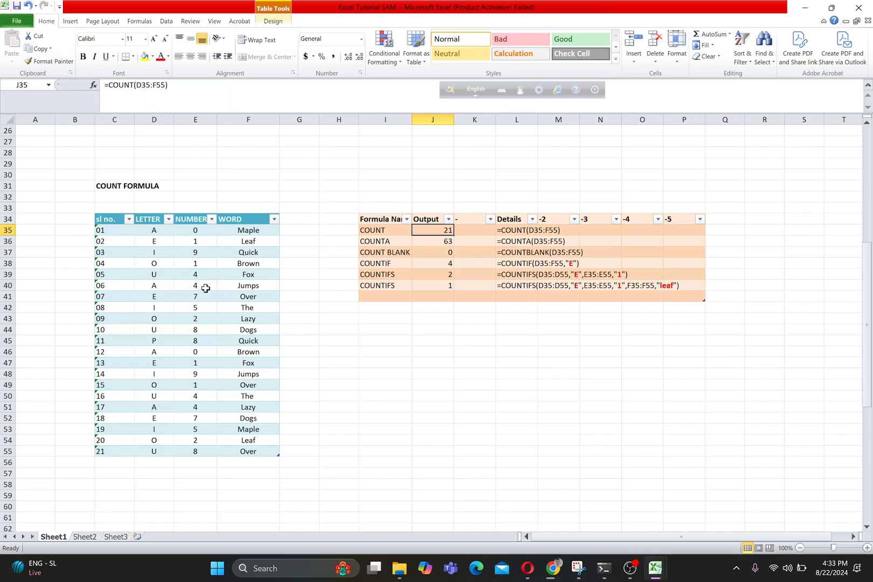
pyautogui.moveTo(195, 230); pyautogui.dragTo(196, 451)
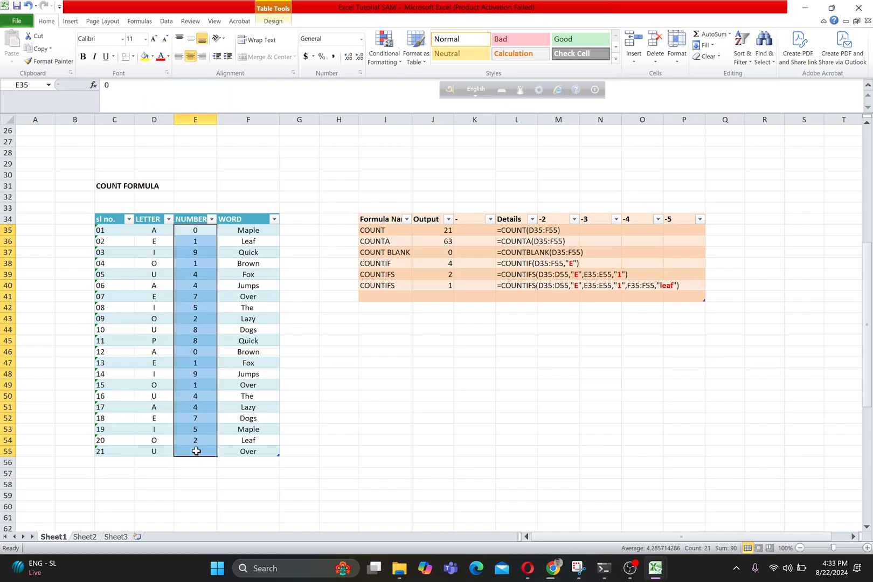
pyautogui.doubleClick(433, 232)
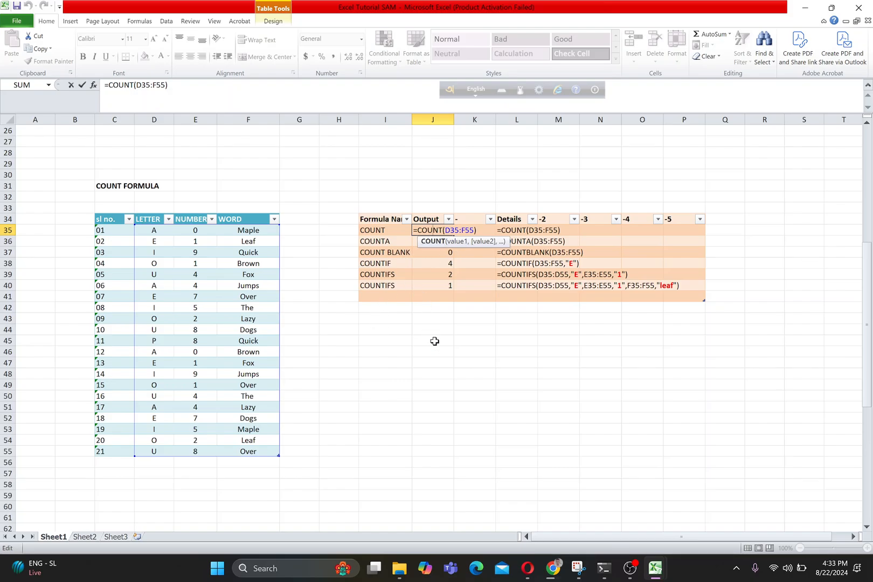
pyautogui.press('Escape')
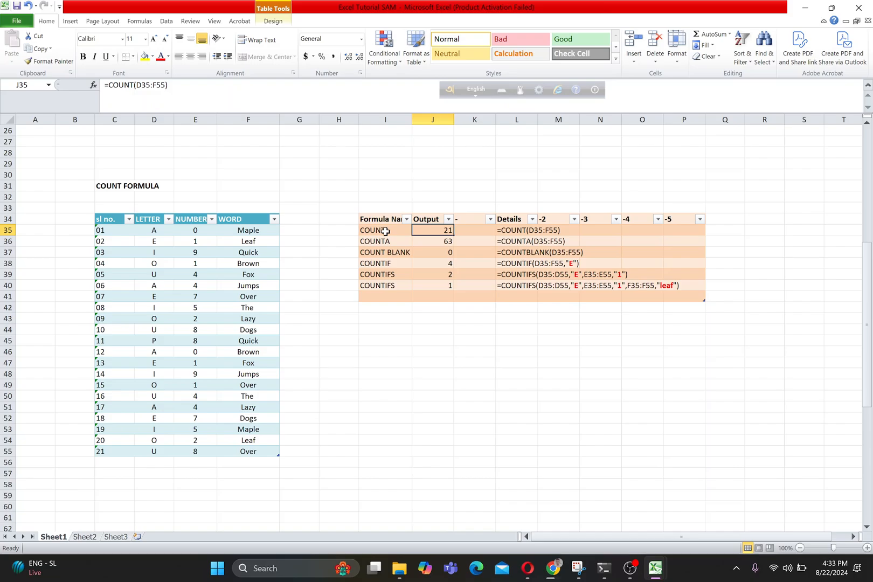
# Compare the NUMBER, LETTER and WORD entries, and highlight the full counted range D35:F55.
pyautogui.moveTo(201, 233); pyautogui.dragTo(191, 407)
pyautogui.moveTo(143, 231); pyautogui.dragTo(150, 396)
pyautogui.moveTo(250, 232); pyautogui.dragTo(247, 362)
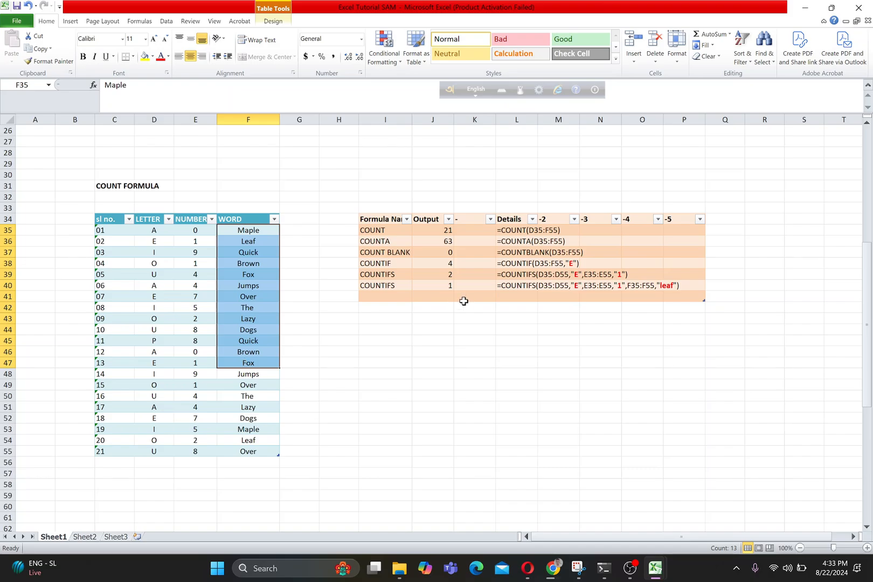
pyautogui.click(475, 252)
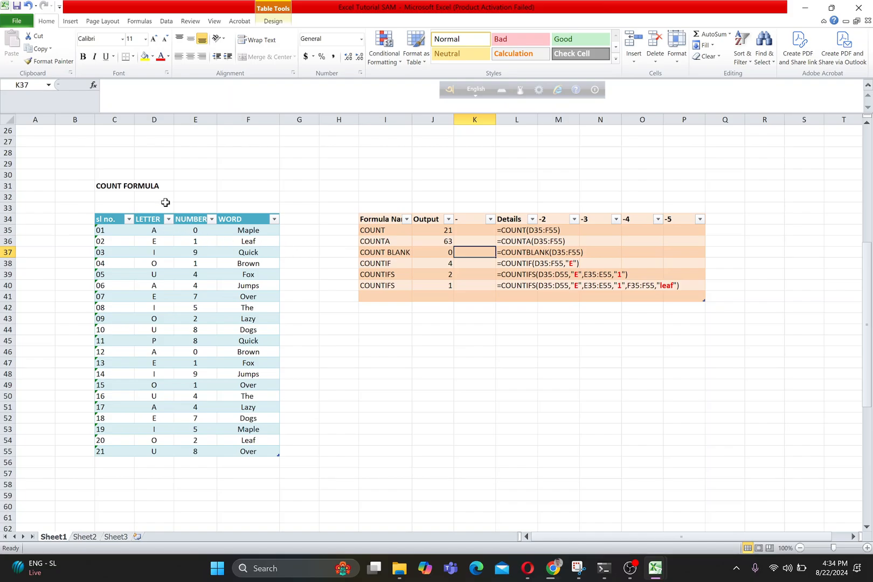
pyautogui.click(151, 230)
pyautogui.moveTo(187, 239); pyautogui.dragTo(234, 450)
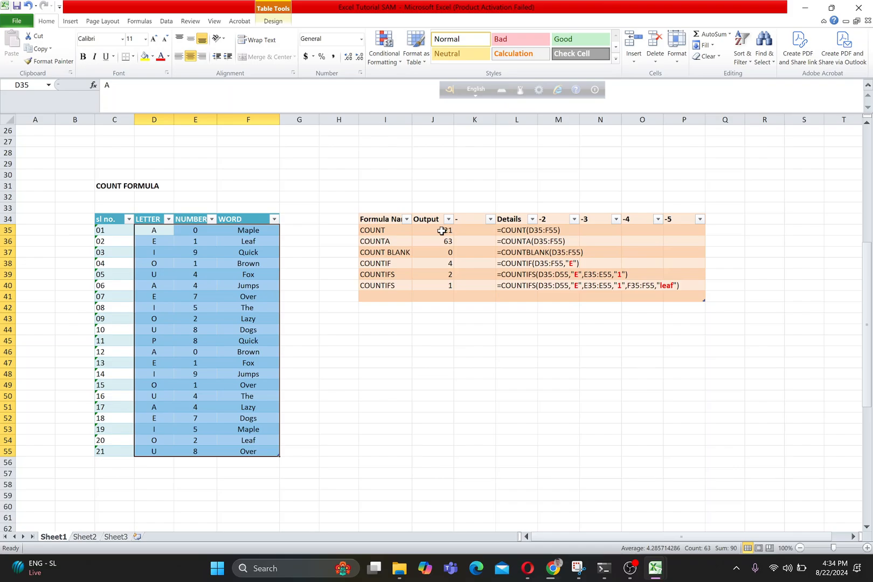
# Inspect the COUNTA formula in J36 and highlight the range D35:F55 it covers.
pyautogui.click(406, 235)
pyautogui.click(392, 243)
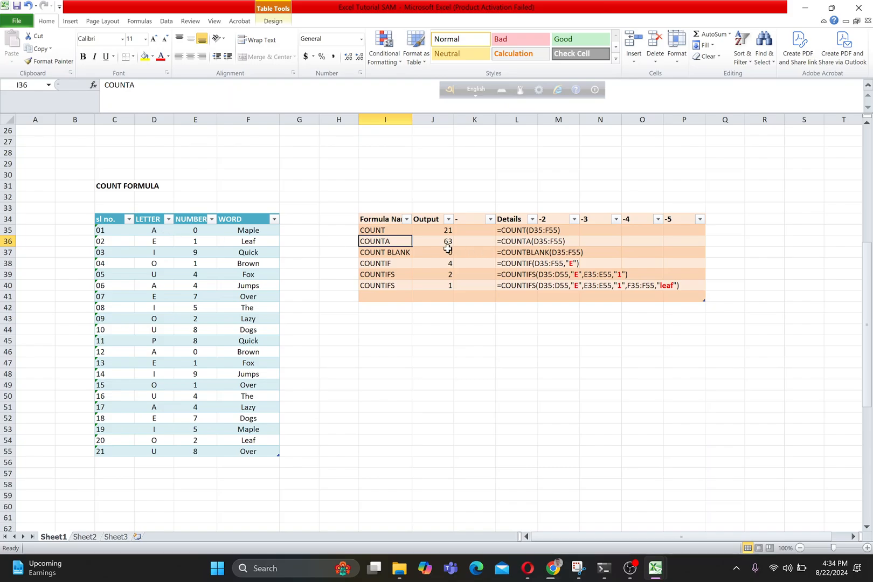
pyautogui.click(426, 241)
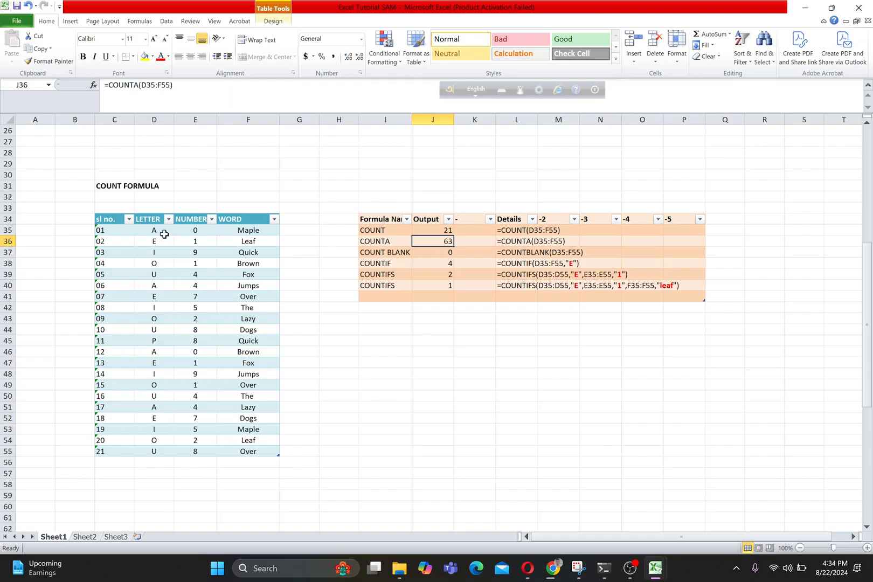
pyautogui.moveTo(163, 234); pyautogui.dragTo(244, 452)
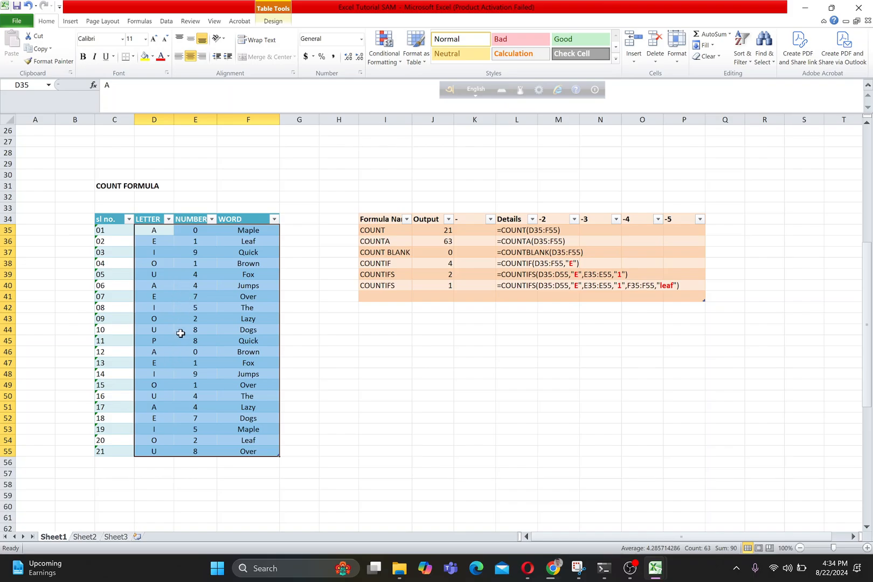
# Clear cells E43, F46 and D38 to test how the count formulas respond.
pyautogui.click(191, 321)
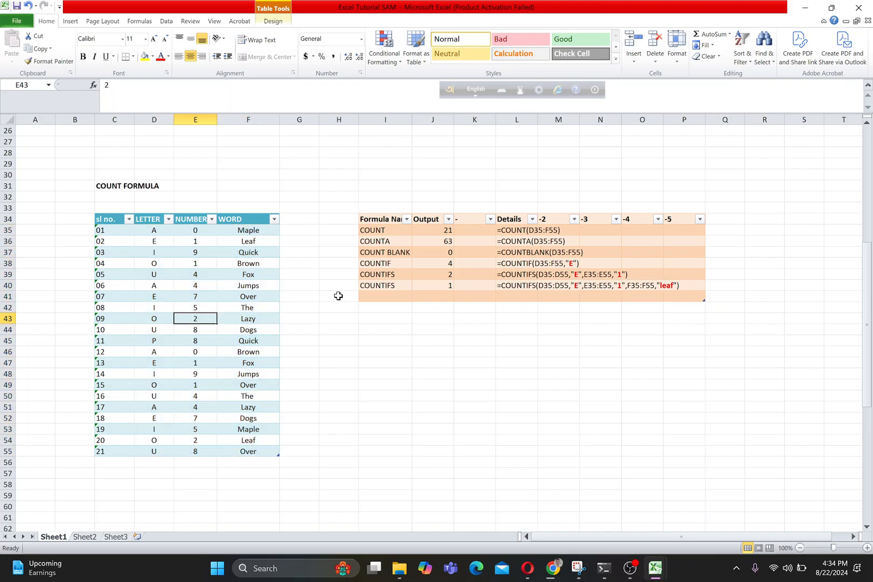
pyautogui.click(268, 356)
pyautogui.press('Delete')
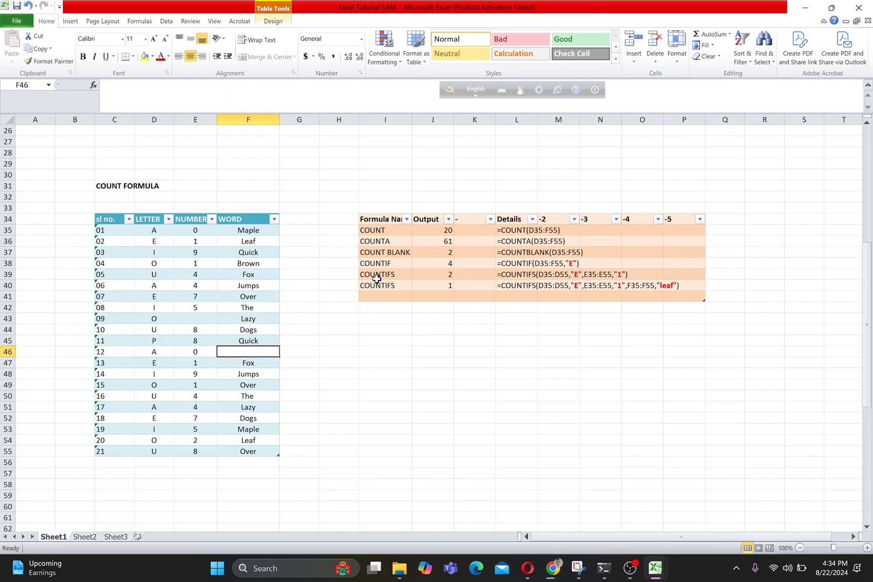
pyautogui.click(154, 263)
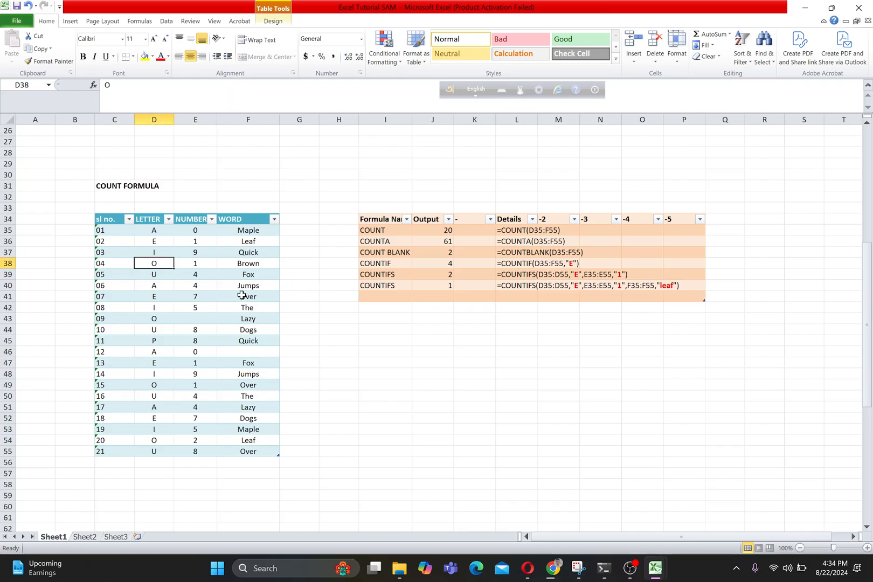
pyautogui.press('Delete')
# Undo the test deletions in the LETTER, NUMBER and WORD columns.
pyautogui.hotkey('ctrl', 'z')
pyautogui.hotkey('ctrl', 'z')
pyautogui.hotkey('ctrl', 'z')
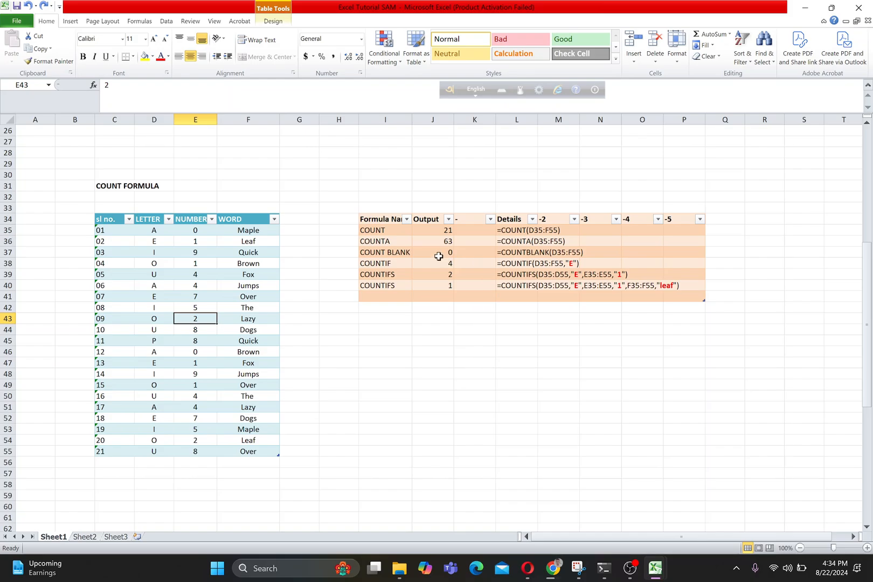
# Inspect the COUNTBLANK formula in J37 and the range D35:F55 it checks.
pyautogui.click(375, 253)
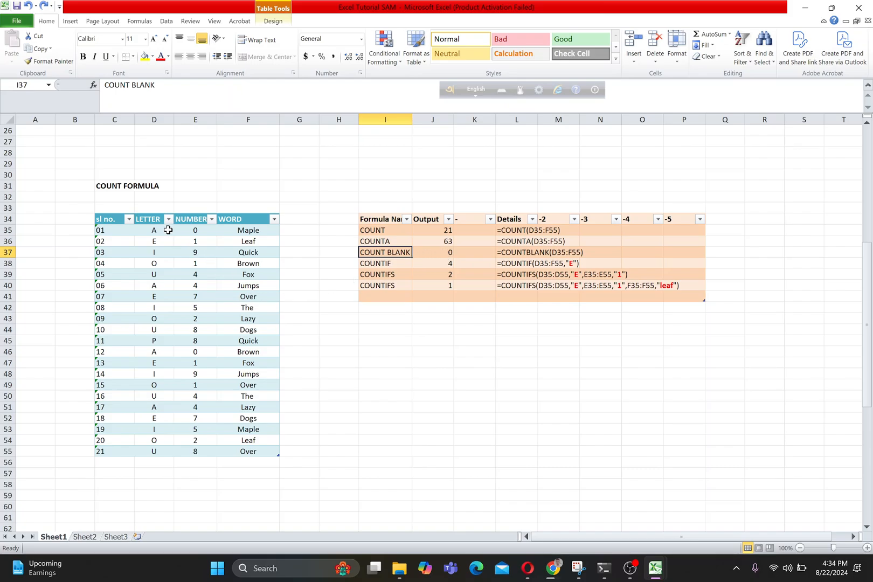
pyautogui.moveTo(153, 230); pyautogui.dragTo(243, 452)
pyautogui.click(428, 255)
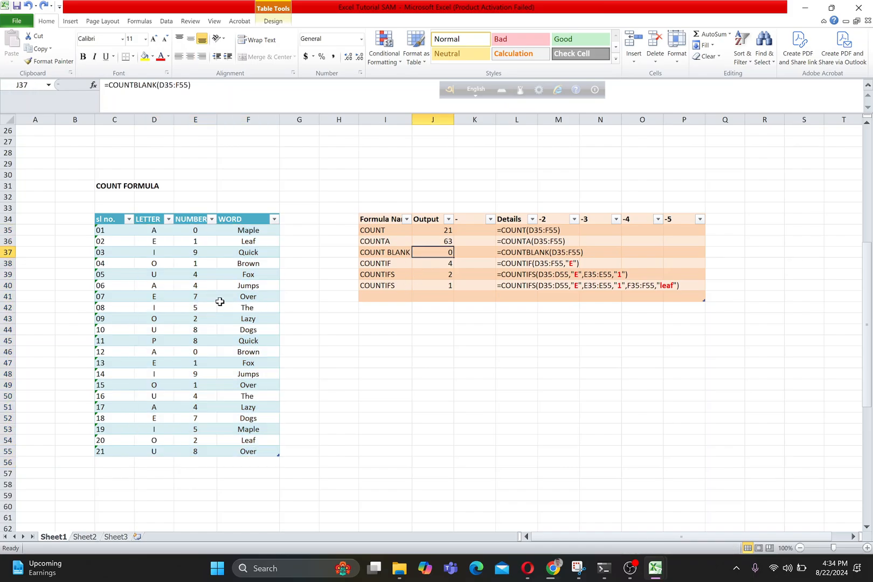
# Clear the NUMBER values in E40:E49 to test COUNTBLANK, and undo the deletion.
pyautogui.moveTo(205, 286); pyautogui.dragTo(197, 385)
pyautogui.press('Delete')
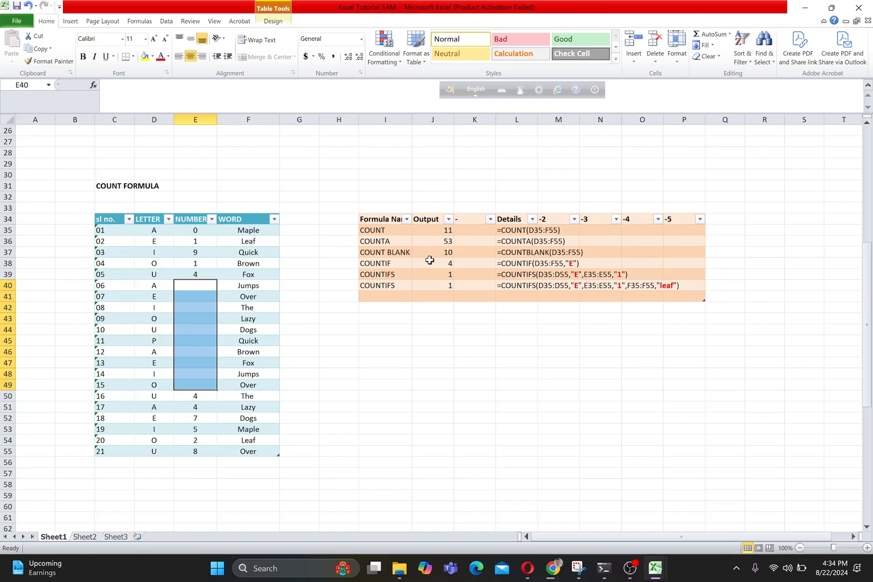
pyautogui.hotkey('ctrl', 'z')
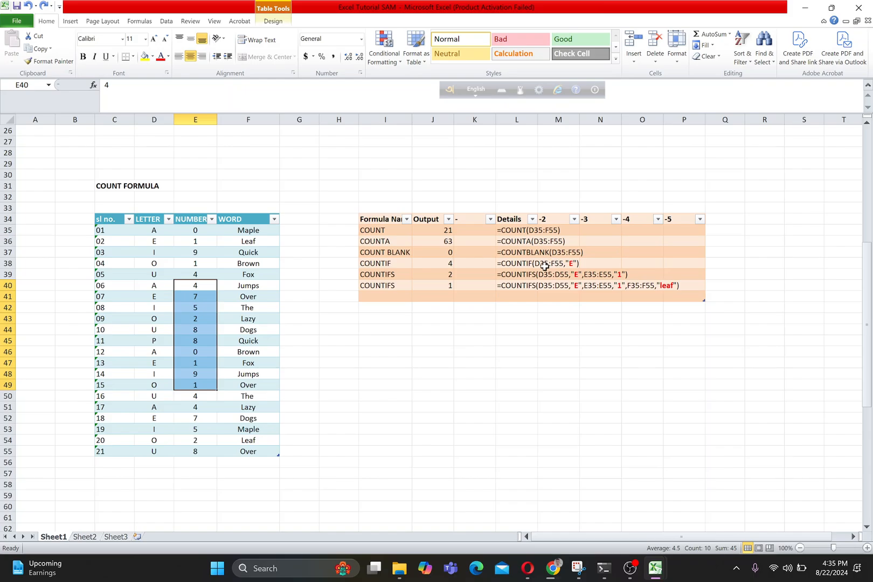
# Inspect the COUNTIF formula in J38 and filter the LETTER column to only E to check its matches.
pyautogui.click(388, 264)
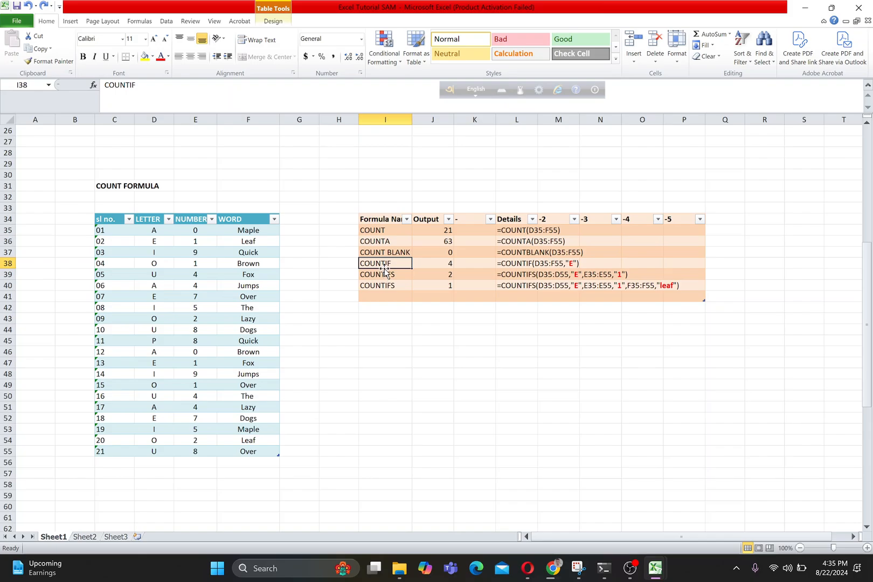
pyautogui.click(447, 263)
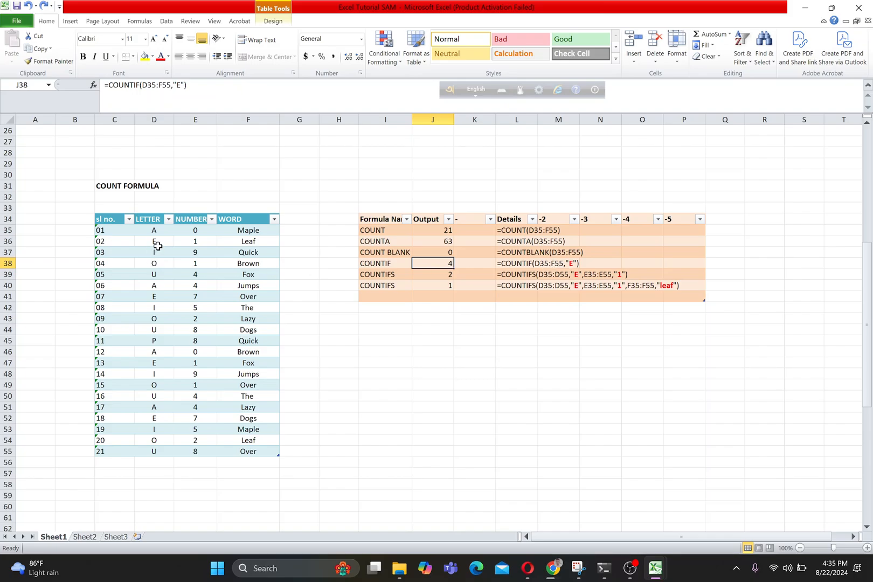
pyautogui.click(168, 219)
pyautogui.click(66, 323)
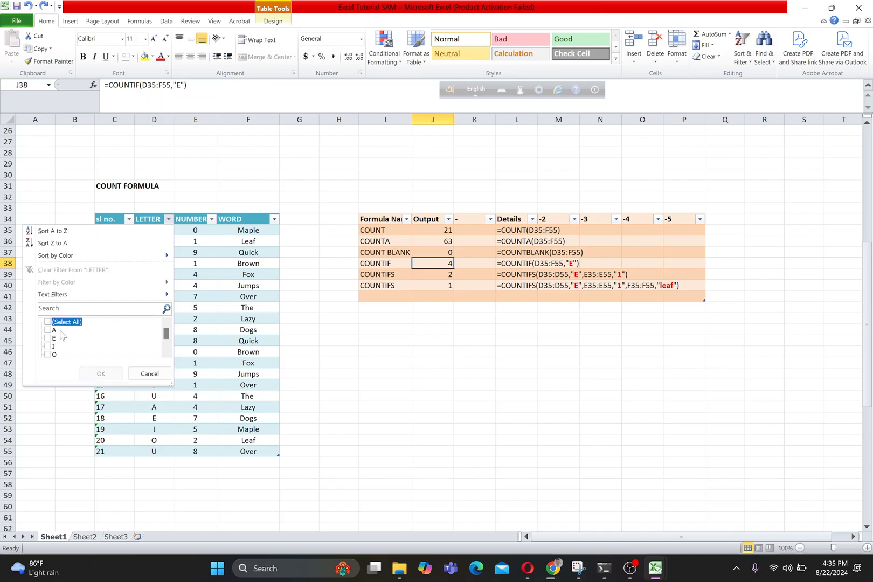
pyautogui.click(50, 338)
pyautogui.click(100, 373)
pyautogui.moveTo(154, 231); pyautogui.dragTo(154, 262)
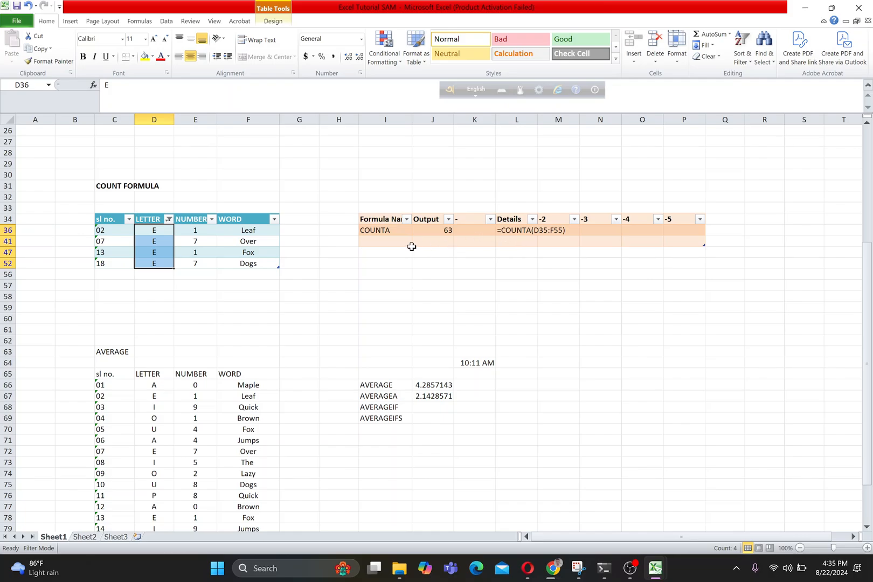
# Show all values in the LETTER column again by reselecting every item in its filter.
pyautogui.click(168, 219)
pyautogui.click(67, 322)
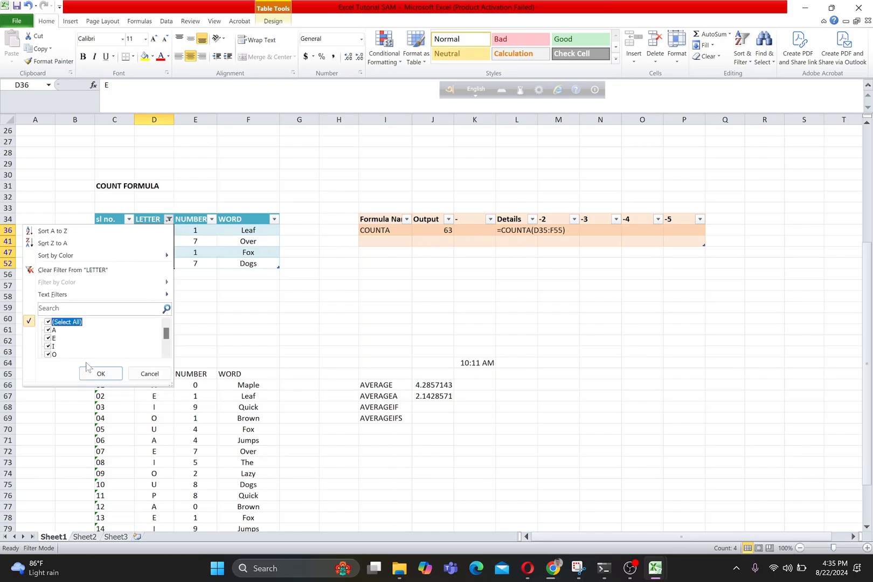
pyautogui.click(100, 373)
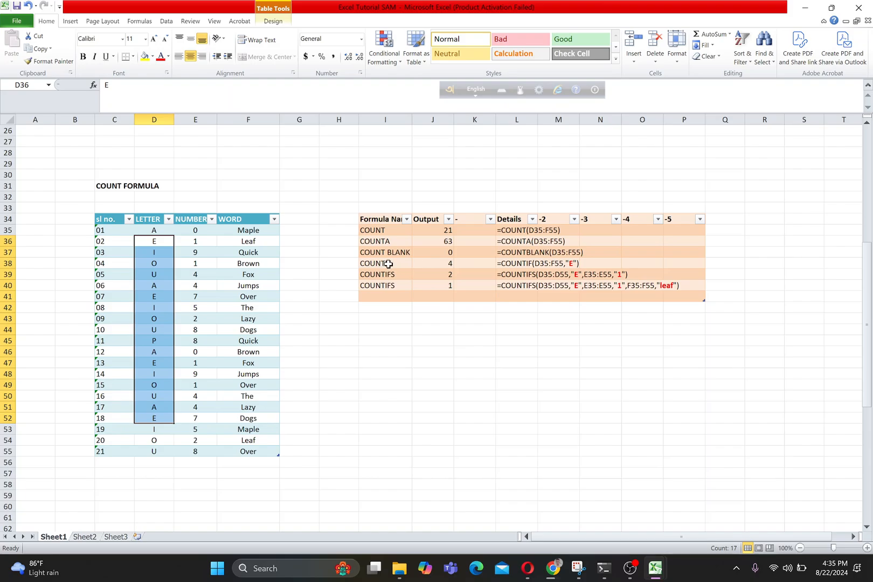
pyautogui.moveTo(388, 263); pyautogui.dragTo(468, 265)
pyautogui.click(516, 264)
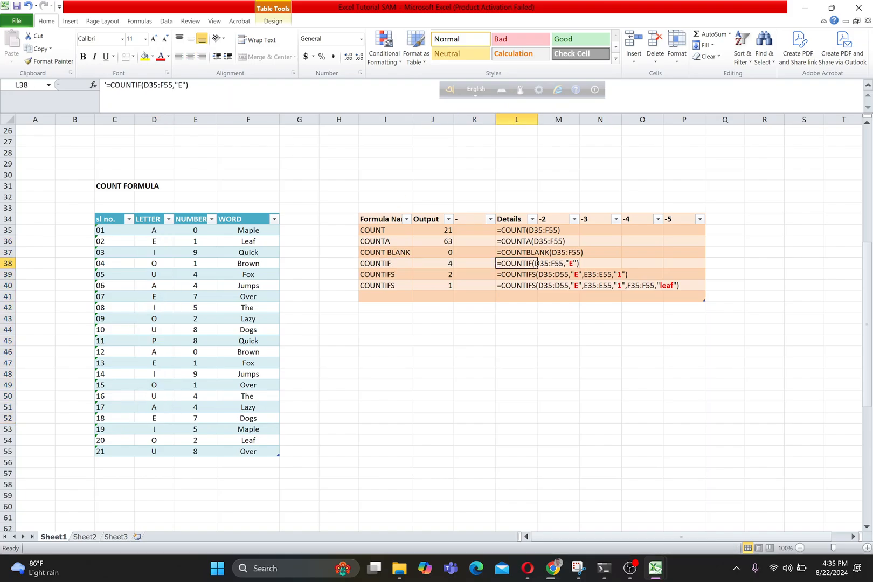
pyautogui.doubleClick(537, 263)
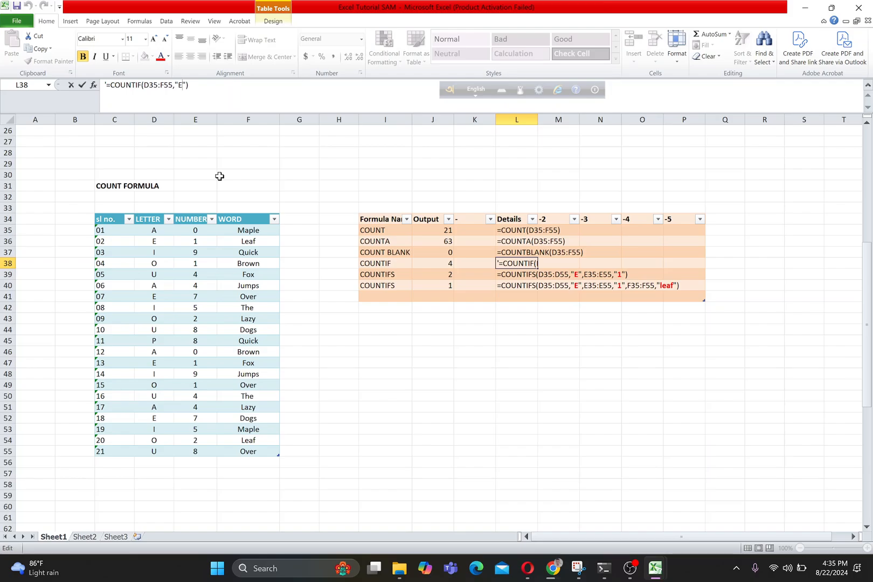
pyautogui.press('BackSpace')
pyautogui.write('p')
pyautogui.press('Return')
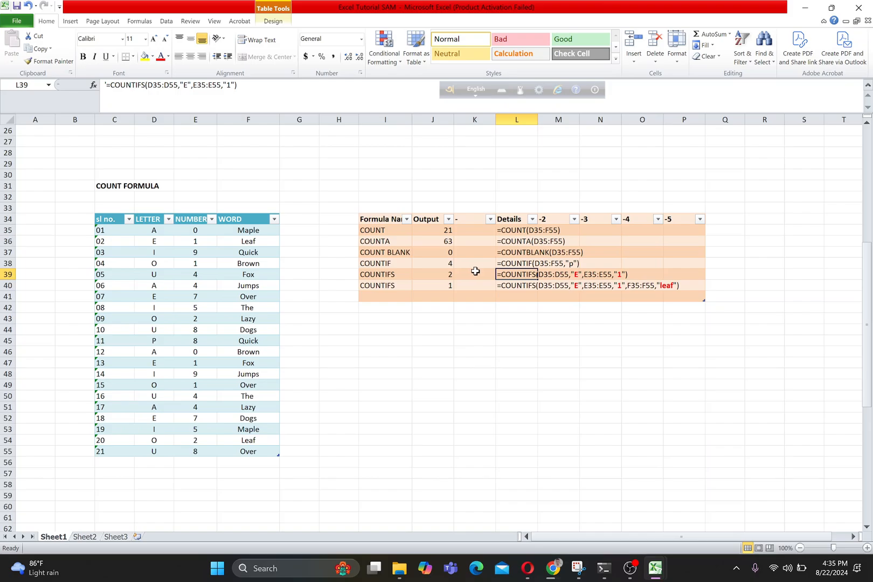
pyautogui.hotkey('ctrl', 'z')
# Change the COUNTIF criterion in J38 to "p" to test the formula, check it, and undo the change.
pyautogui.click(435, 263)
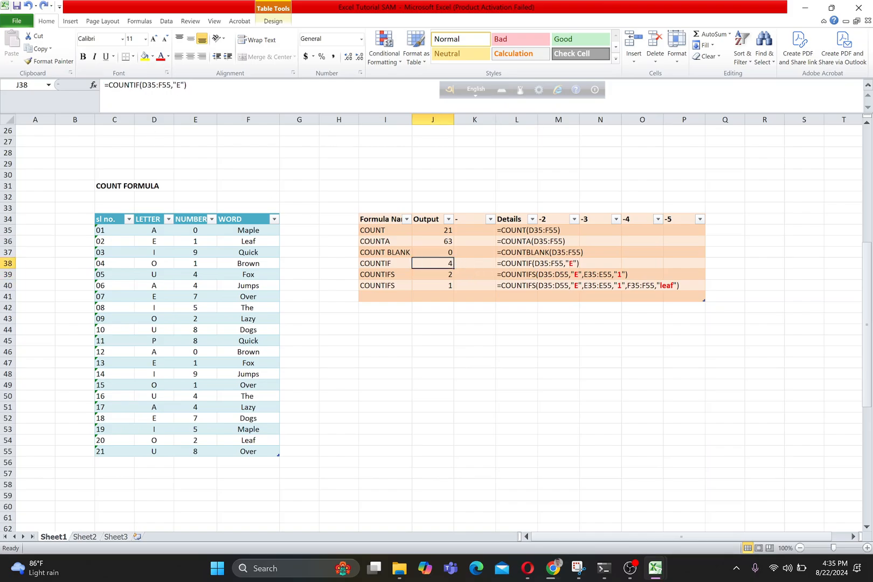
pyautogui.click(180, 86)
pyautogui.press('BackSpace')
pyautogui.write('p')
pyautogui.press('Return')
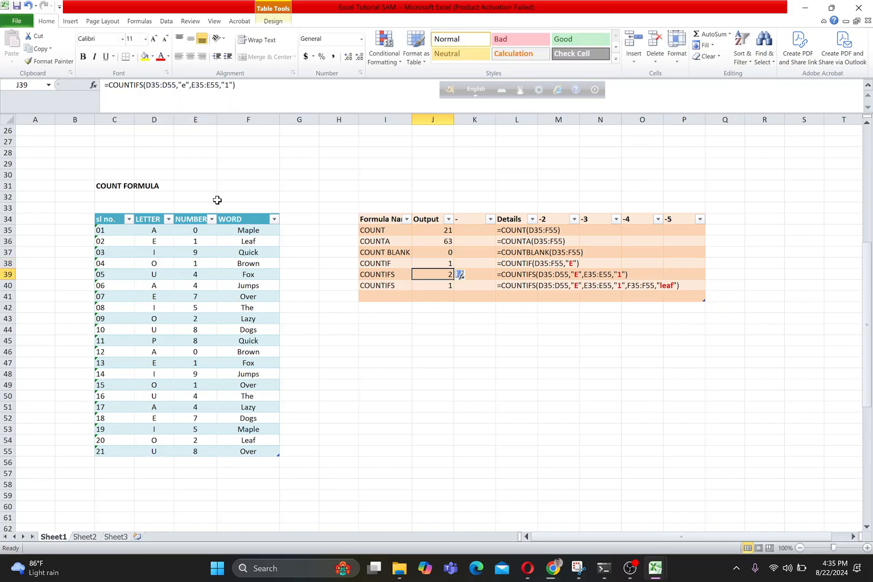
pyautogui.click(429, 264)
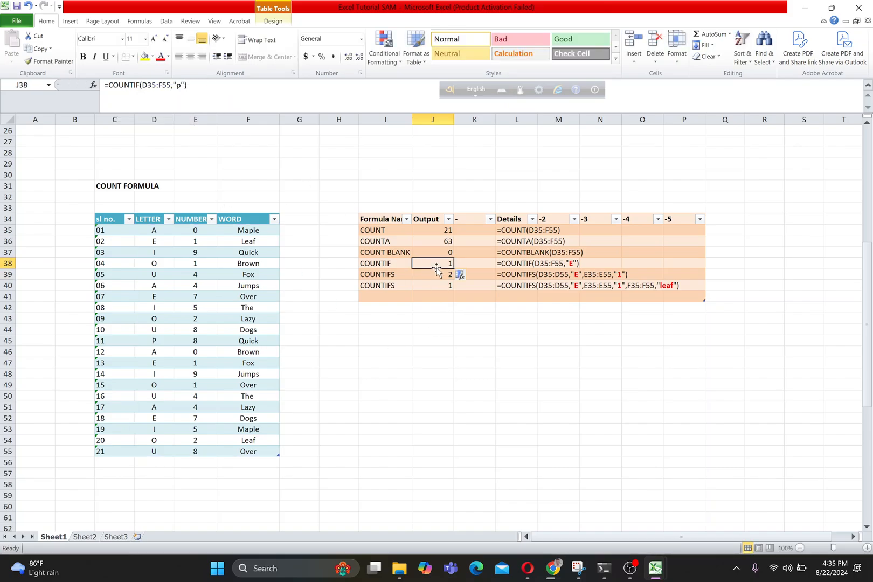
pyautogui.hotkey('ctrl', 'z')
# Review the WORD values in F35:F55 and compare the COUNTIF and COUNTIFS formulas in rows 38 and 39.
pyautogui.moveTo(259, 230); pyautogui.dragTo(240, 448)
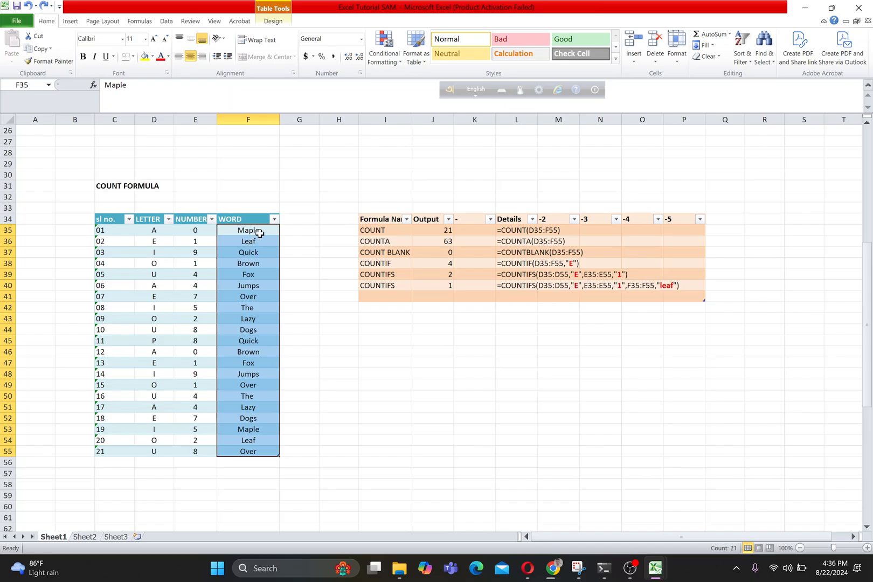
pyautogui.moveTo(259, 233); pyautogui.dragTo(242, 453)
pyautogui.click(426, 263)
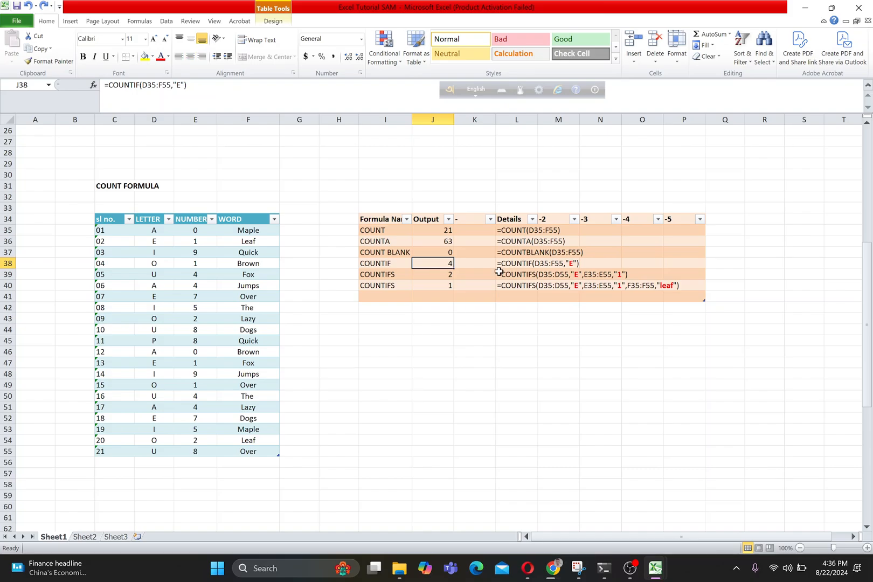
pyautogui.click(376, 275)
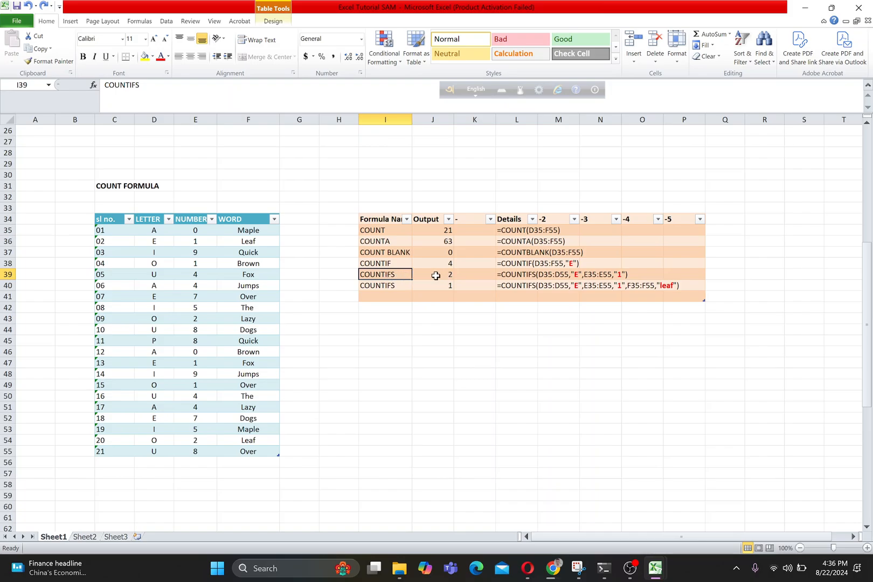
pyautogui.click(401, 264)
pyautogui.click(514, 263)
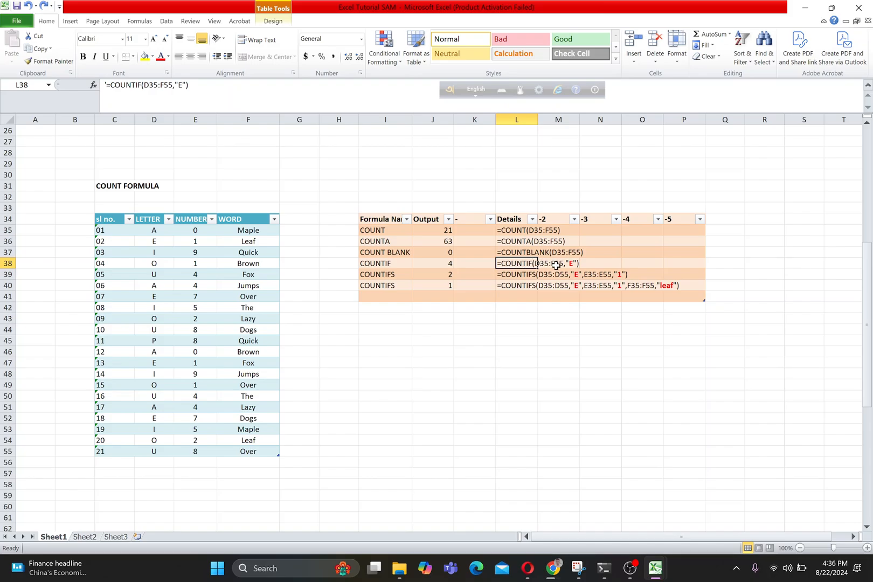
pyautogui.click(387, 275)
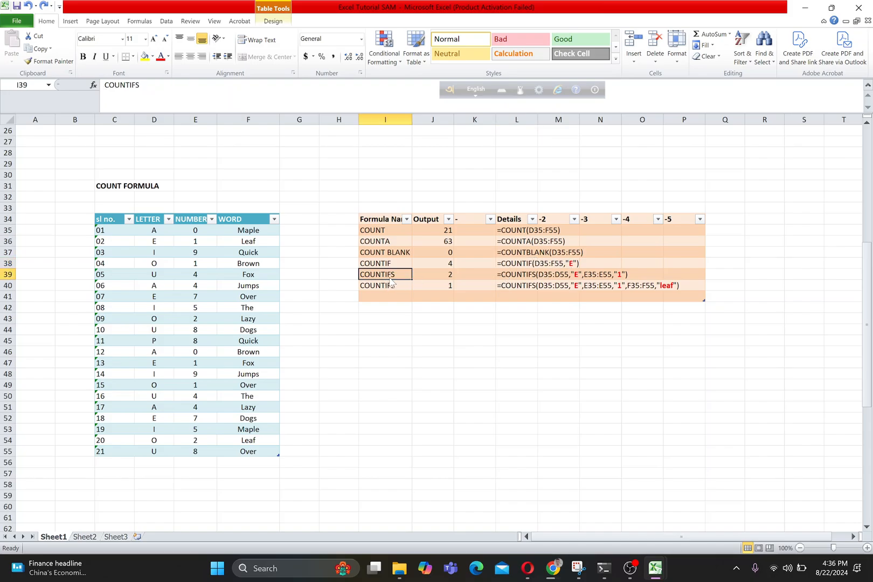
pyautogui.click(518, 276)
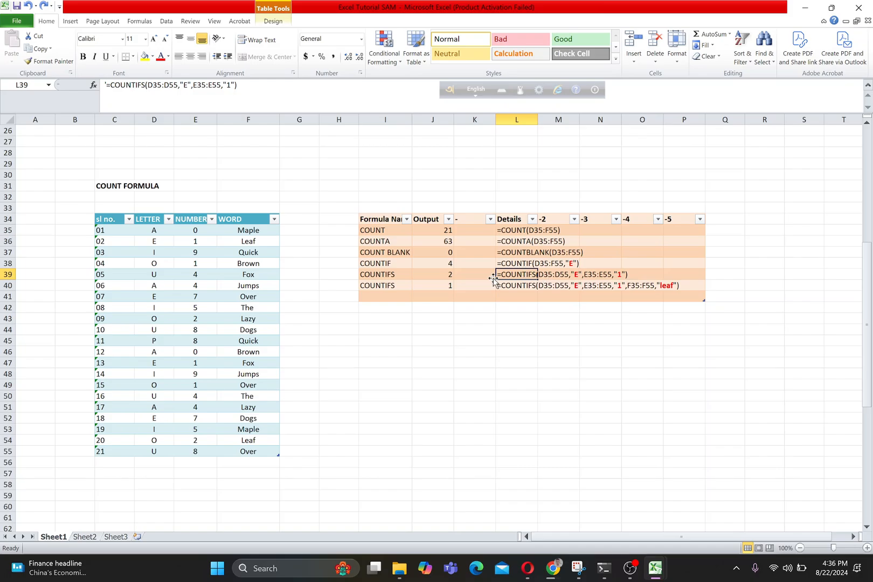
# Check the COUNTIFS formula in J39 against the LETTER range D35:D55, NUMBER cell E36 and the four E cells.
pyautogui.moveTo(146, 230); pyautogui.dragTo(144, 454)
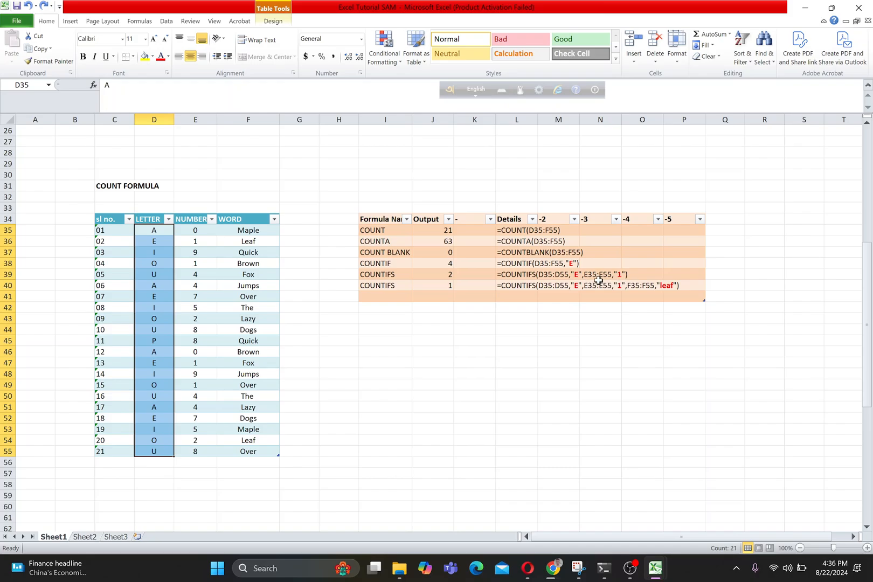
pyautogui.click(198, 242)
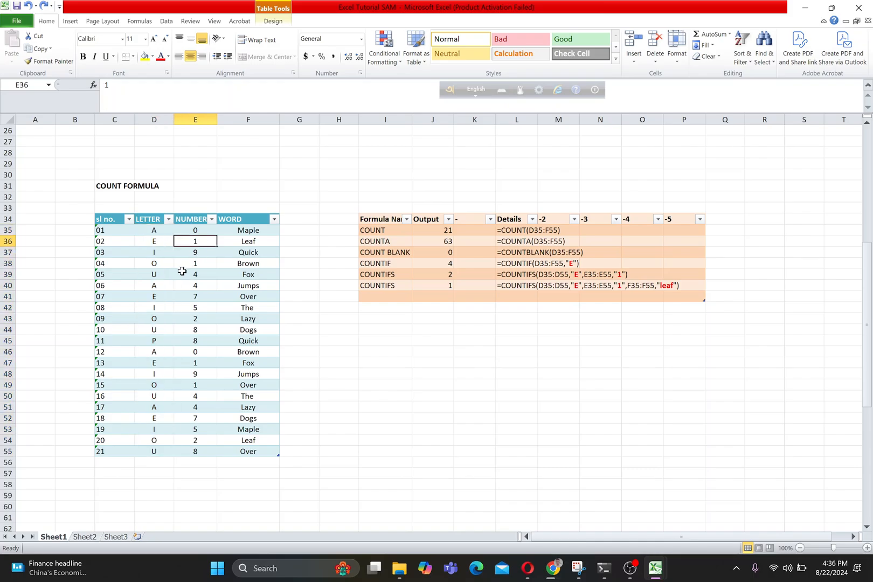
pyautogui.click(161, 242)
pyautogui.keyDown('ctrl'); pyautogui.click(159, 296); pyautogui.keyUp('ctrl')
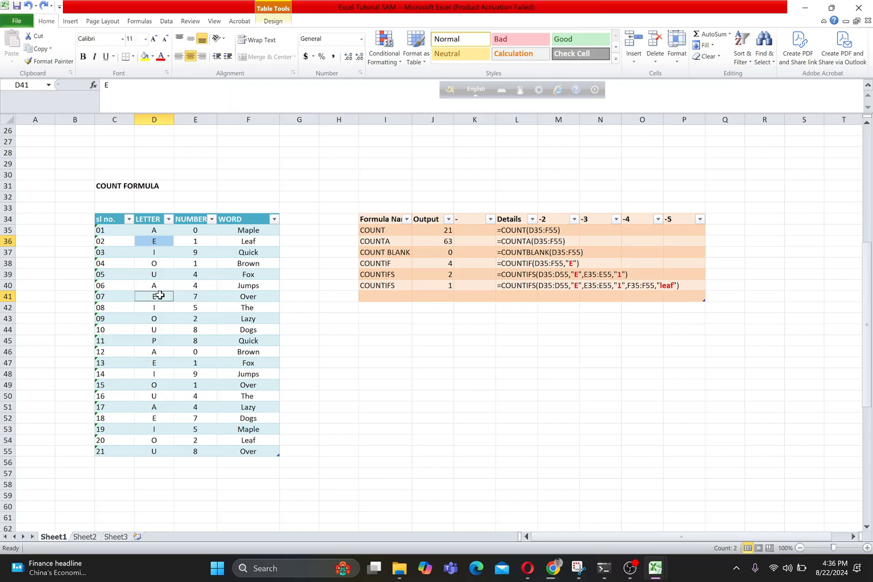
pyautogui.keyDown('ctrl'); pyautogui.click(155, 365); pyautogui.keyUp('ctrl')
pyautogui.keyDown('ctrl'); pyautogui.click(157, 419); pyautogui.keyUp('ctrl')
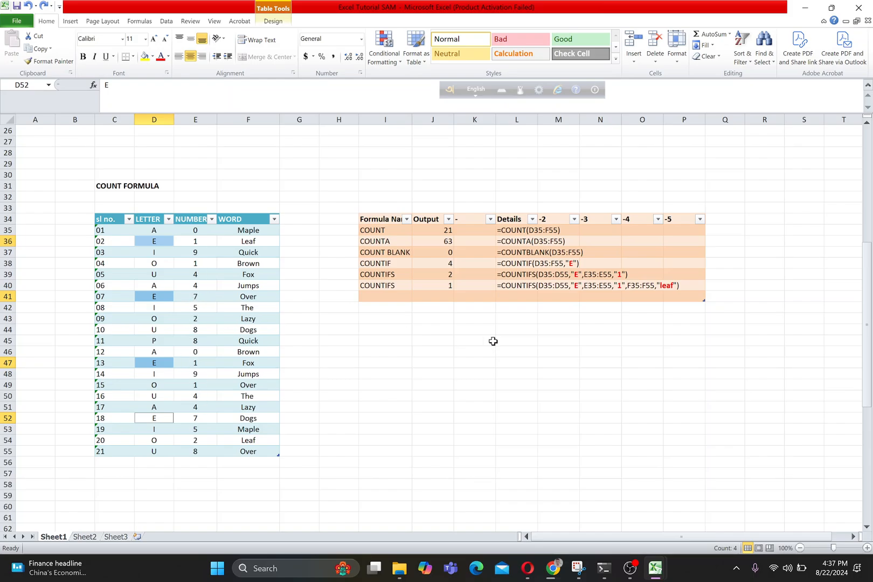
pyautogui.click(438, 273)
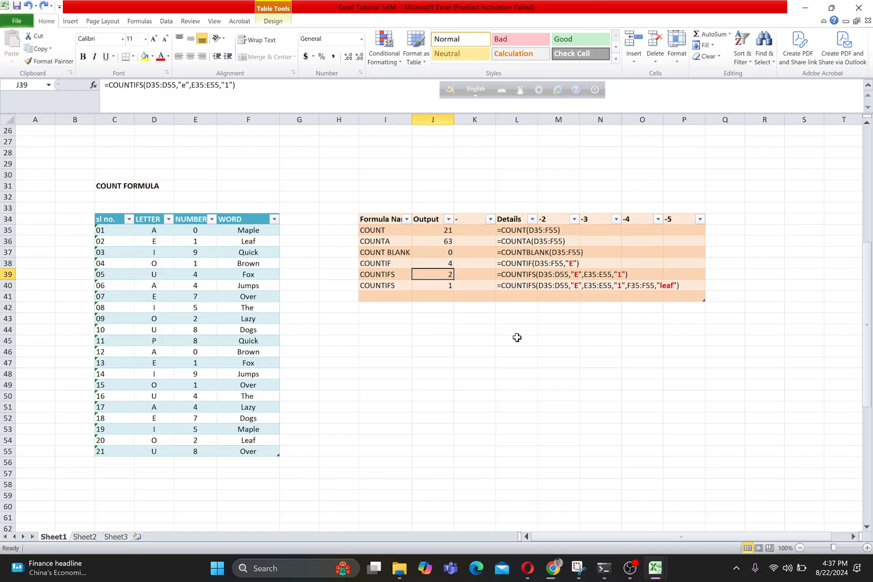
# Inspect the three-criteria COUNTIFS formula in L40 and highlight its matching row D36:F36 in yellow.
pyautogui.click(507, 287)
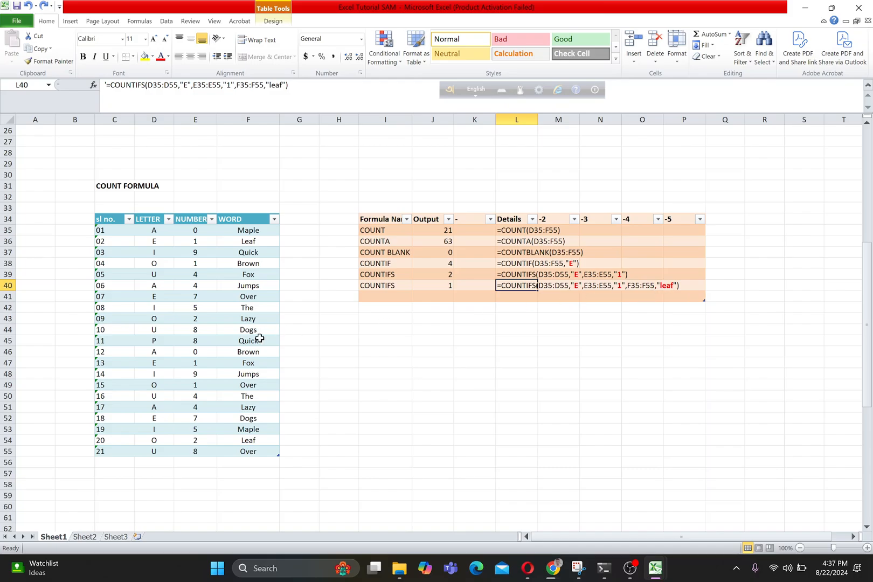
pyautogui.click(249, 240)
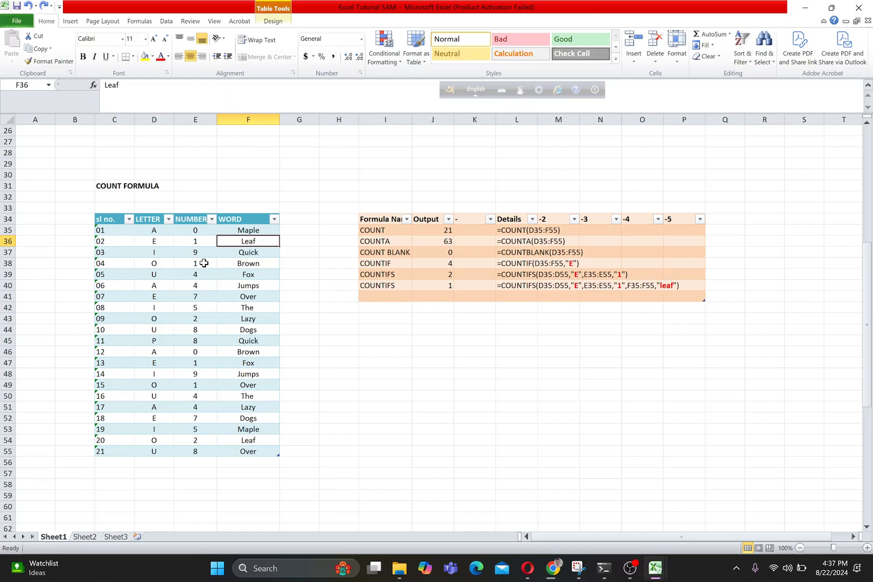
pyautogui.moveTo(161, 240); pyautogui.dragTo(239, 238)
pyautogui.click(145, 56)
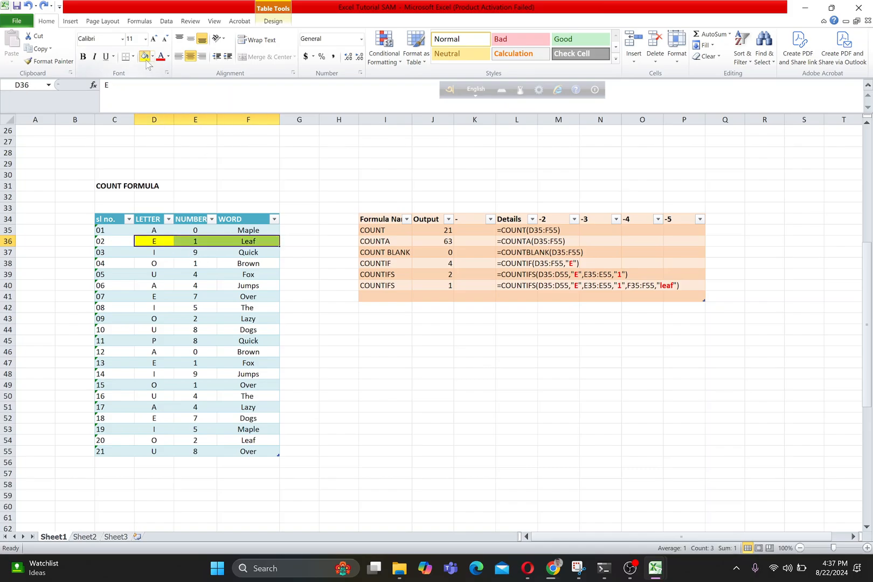
# Highlight the LETTER and NUMBER cells D41:E41, D47:E47 and D52:E52 in yellow, and check the words beside them.
pyautogui.moveTo(154, 297); pyautogui.dragTo(186, 296)
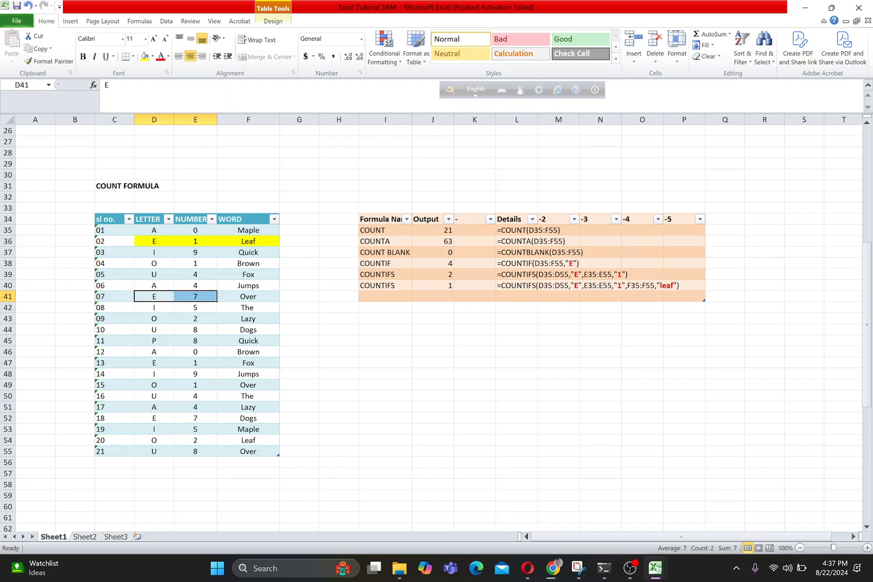
pyautogui.click(148, 58)
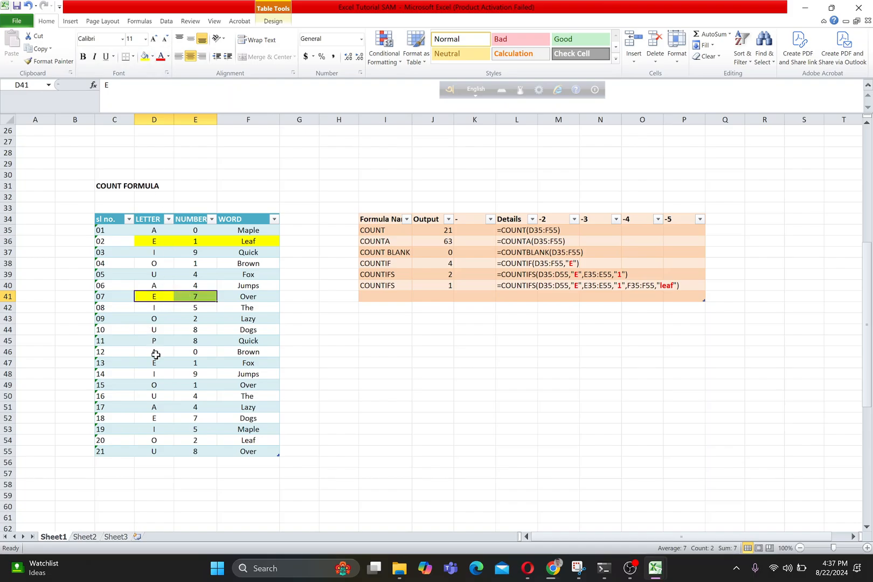
pyautogui.moveTo(154, 361); pyautogui.dragTo(178, 361)
pyautogui.moveTo(159, 418); pyautogui.dragTo(183, 418)
pyautogui.click(145, 56)
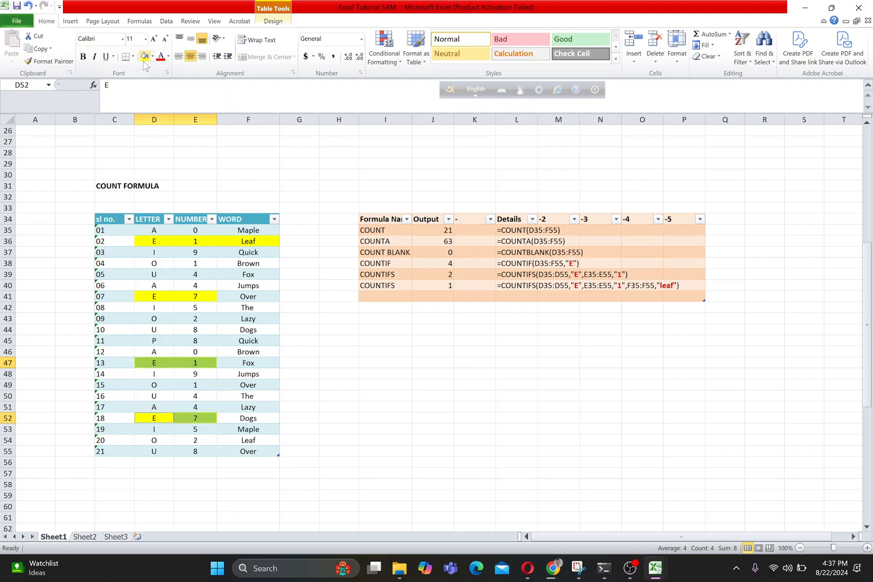
pyautogui.click(243, 298)
pyautogui.click(237, 363)
pyautogui.click(235, 419)
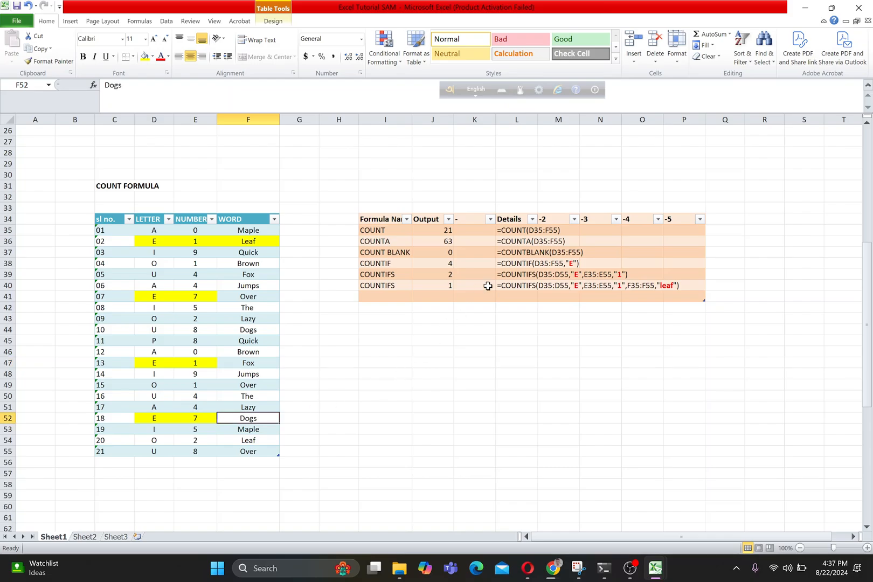
pyautogui.click(543, 319)
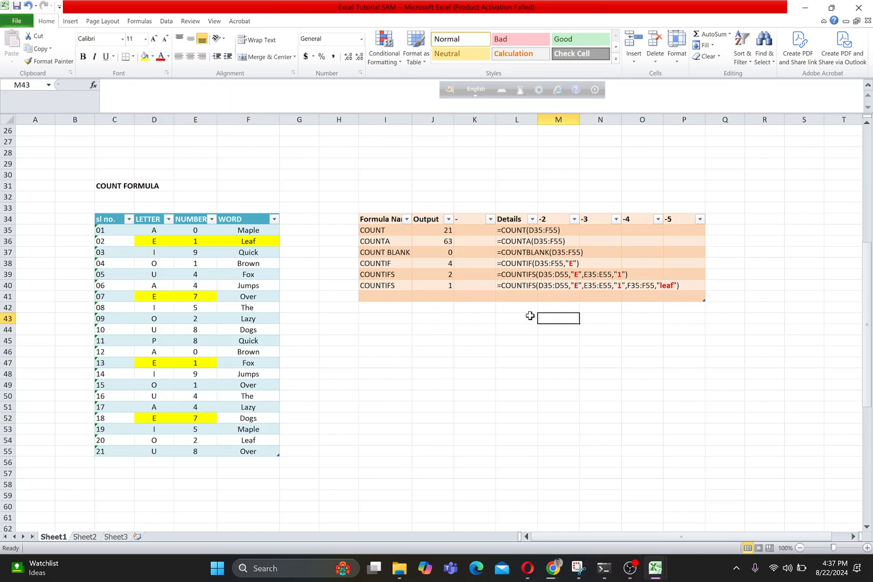
pyautogui.click(390, 322)
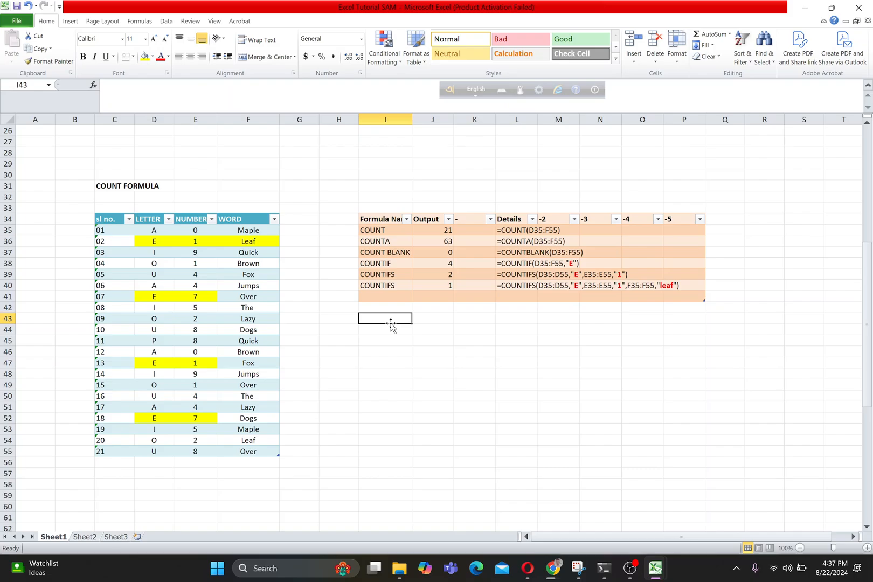
# Look over the AVERAGE, AVERAGEA, AVERAGEIF and AVERAGEIFS labels in I66:I69, and return to the COUNT FORMULA tables.
pyautogui.scroll(-1, 399, 385)
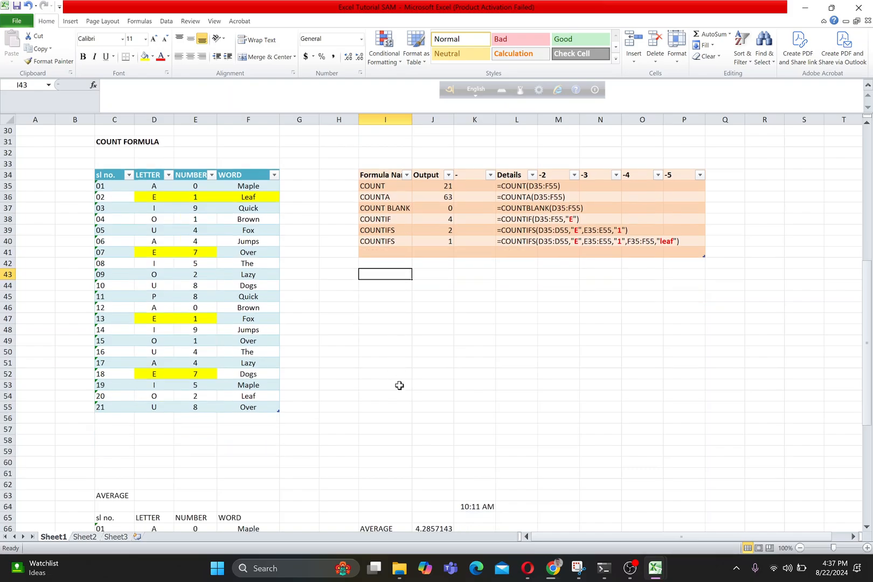
pyautogui.scroll(-2, 398, 385)
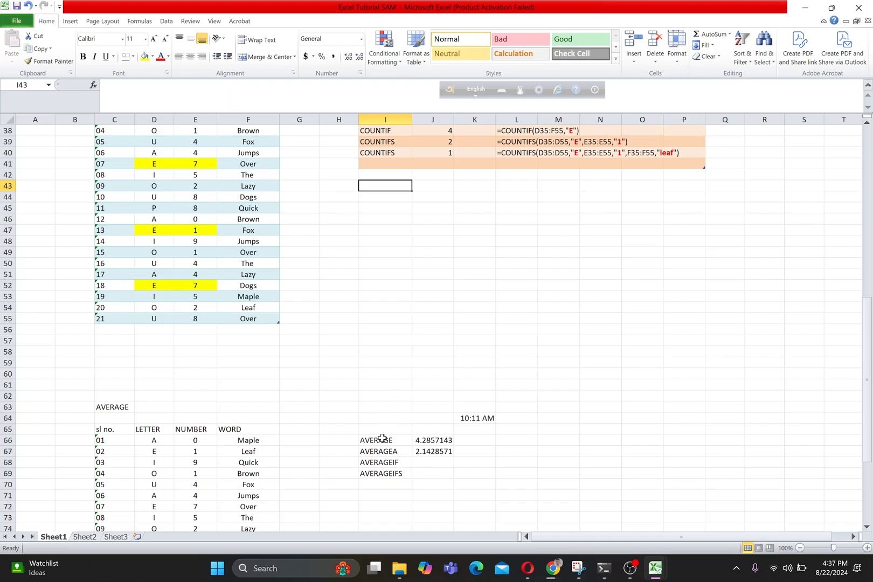
pyautogui.click(382, 440)
pyautogui.click(377, 453)
pyautogui.click(376, 463)
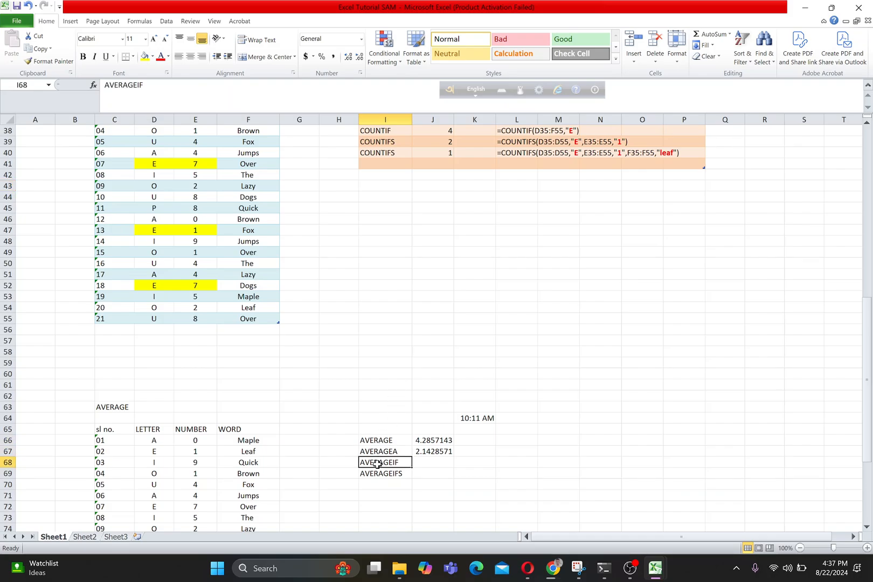
pyautogui.scroll(-1, 377, 464)
pyautogui.click(375, 441)
pyautogui.scroll(5, 373, 442)
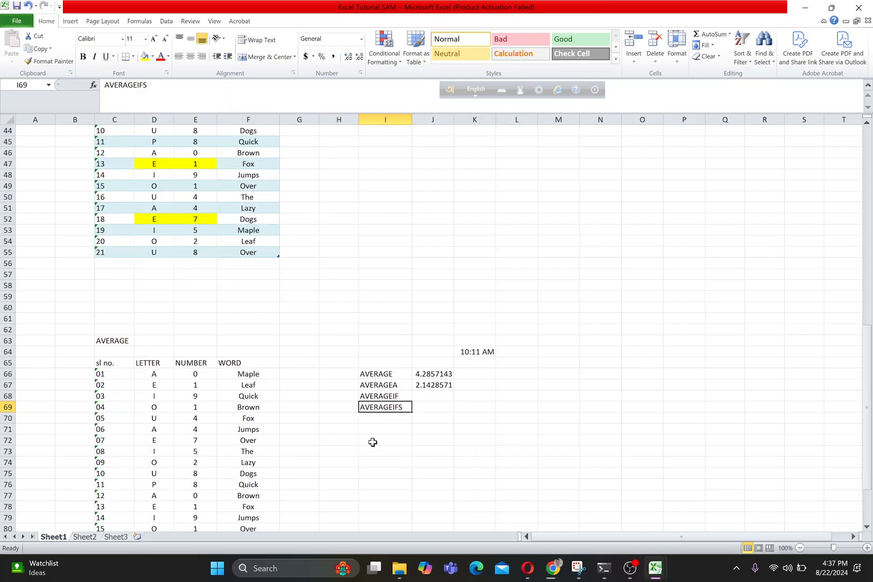
pyautogui.scroll(1, 373, 442)
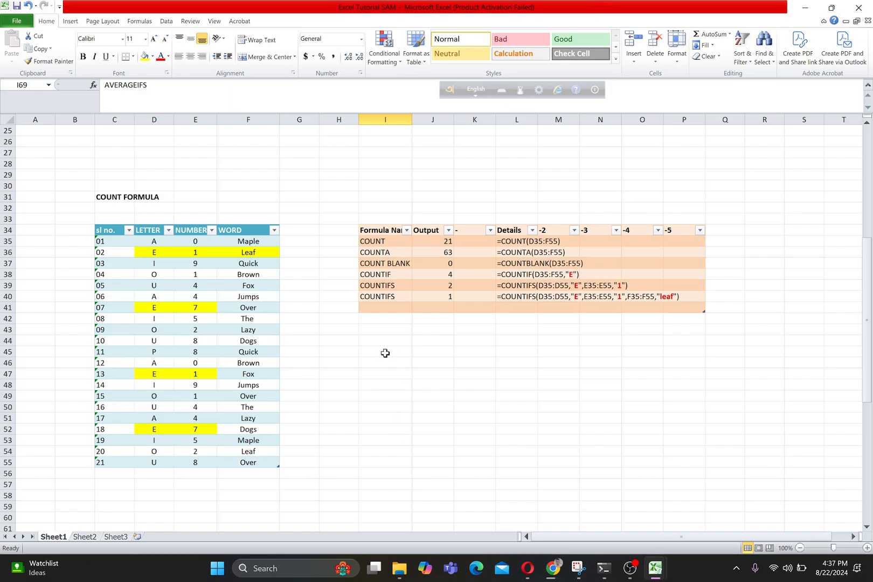
pyautogui.click(383, 329)
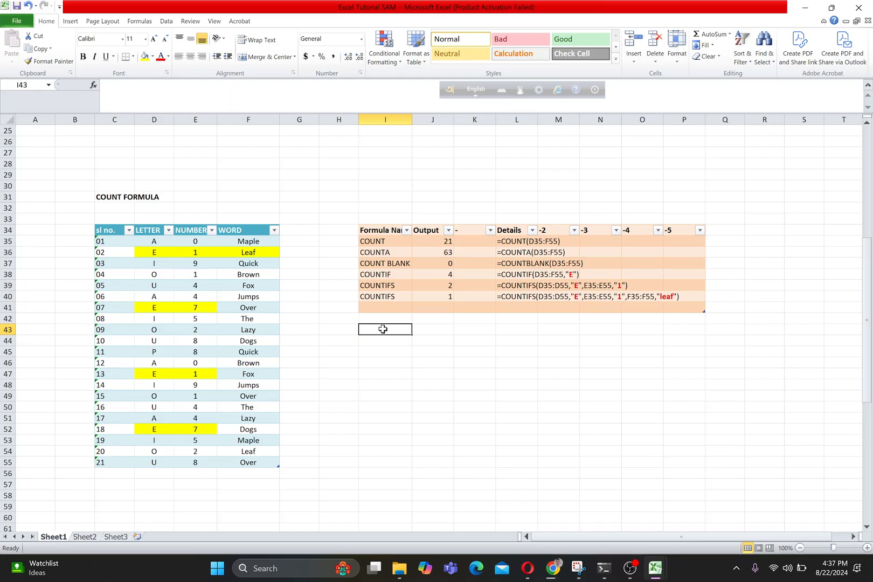